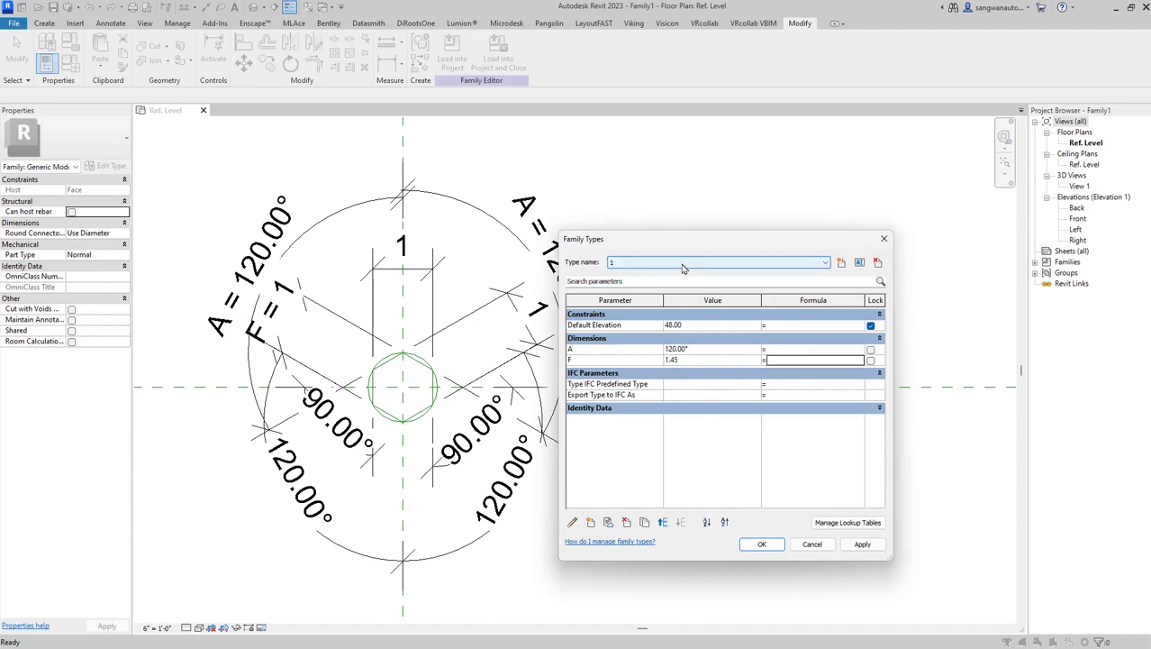
Step: Step through the 1 1/2, 3/4 and type 1 sizes to review their F values, keeping the changes
left_click(683, 262)
left_click(667, 289)
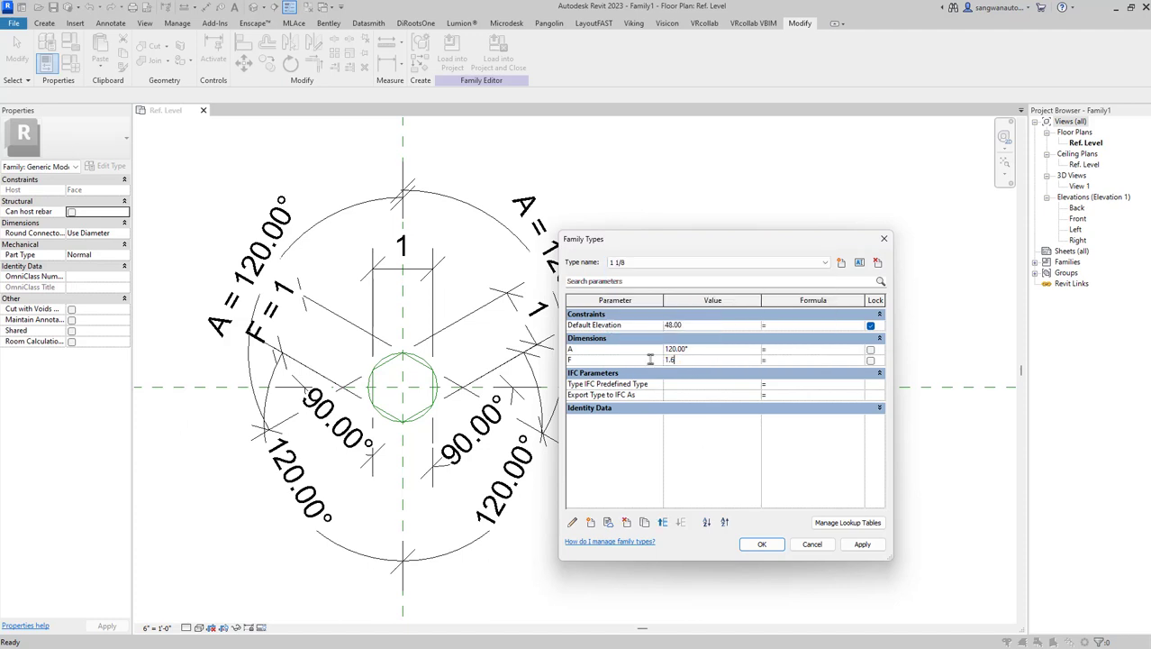
left_click(683, 263)
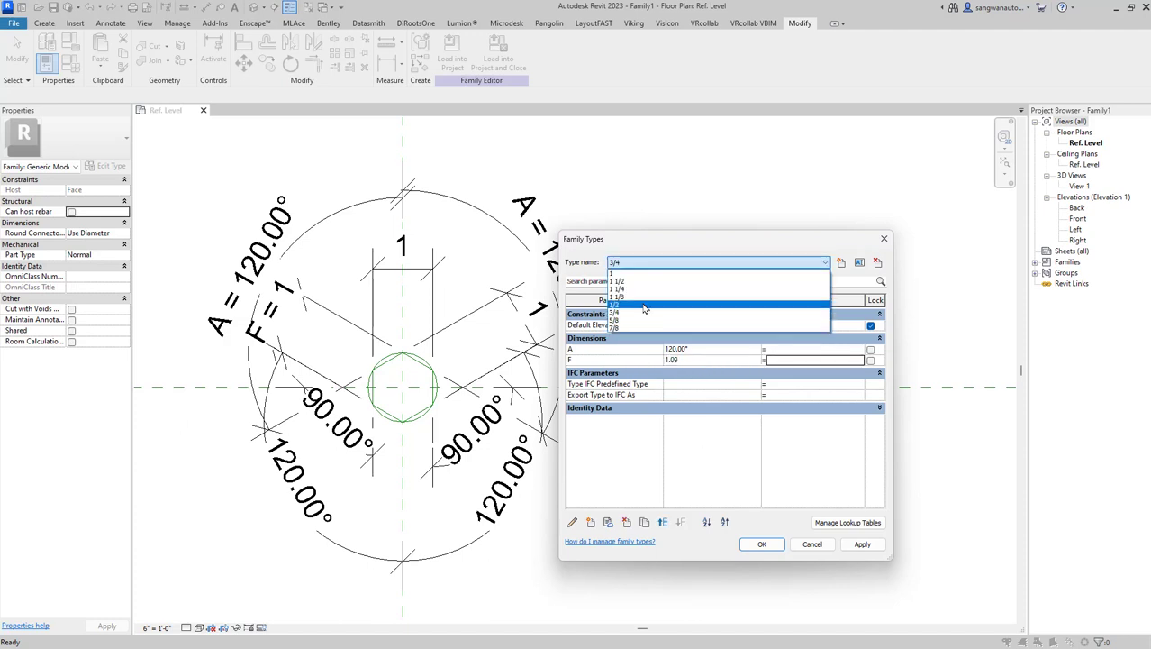
left_click(621, 281)
left_click(672, 263)
left_click(613, 273)
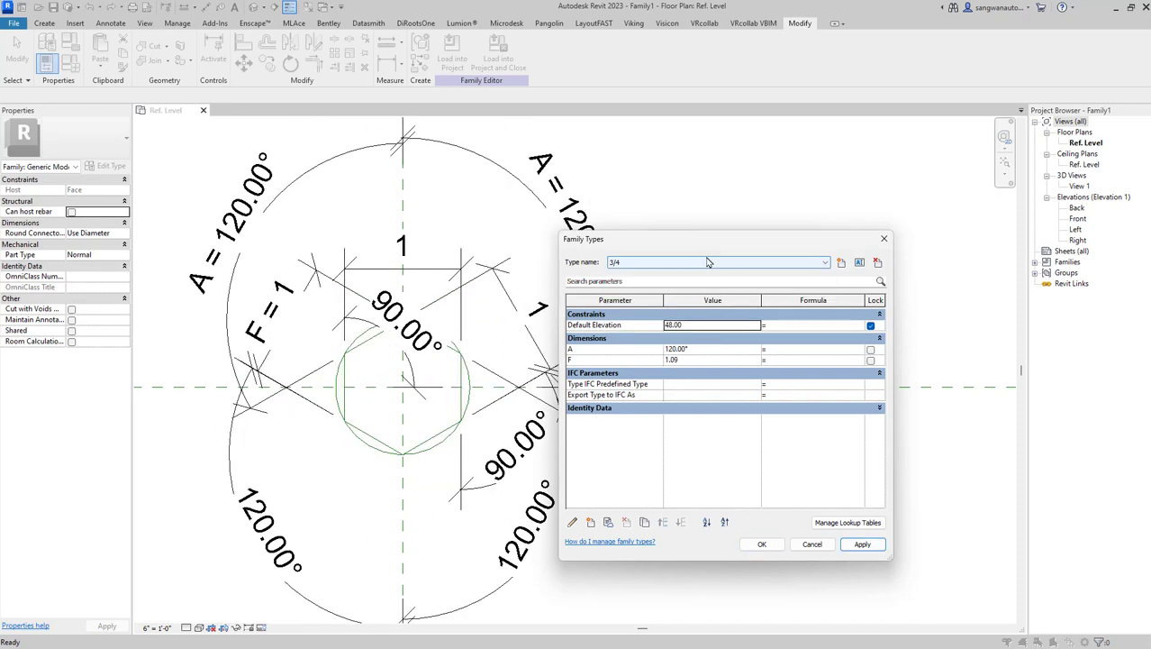
left_click(761, 544)
left_click(44, 23)
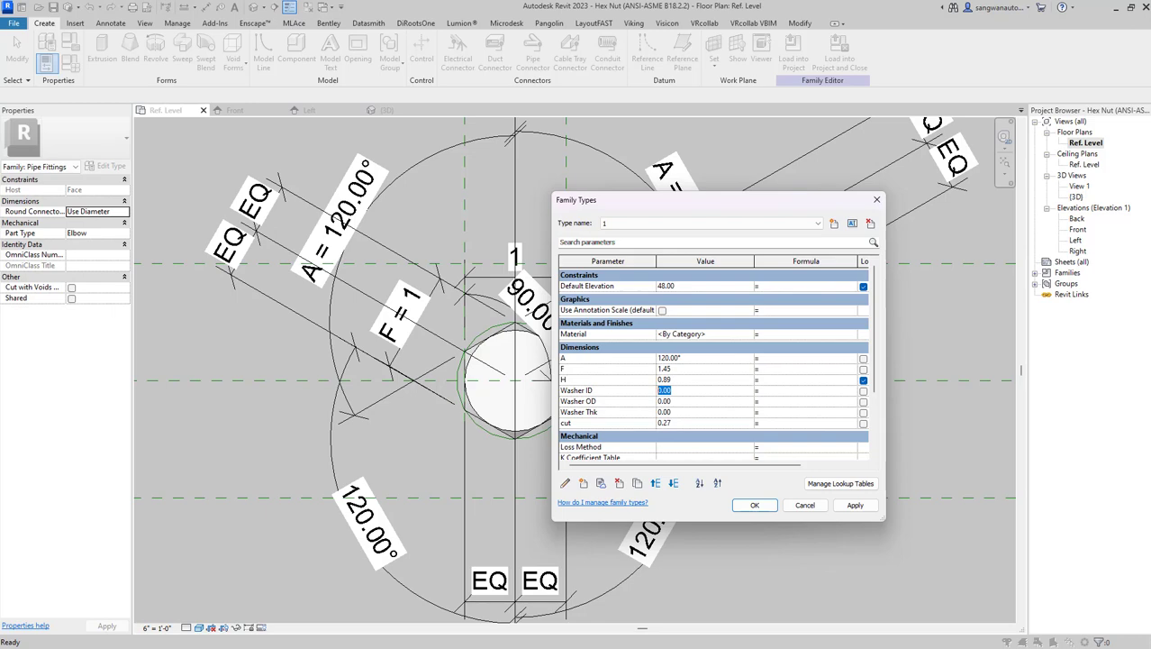
Step: Enter Washer Thk 0.18 for type 1, then begin the 1 1/8 type's Washer OD value
type("0.18")
left_click(658, 222)
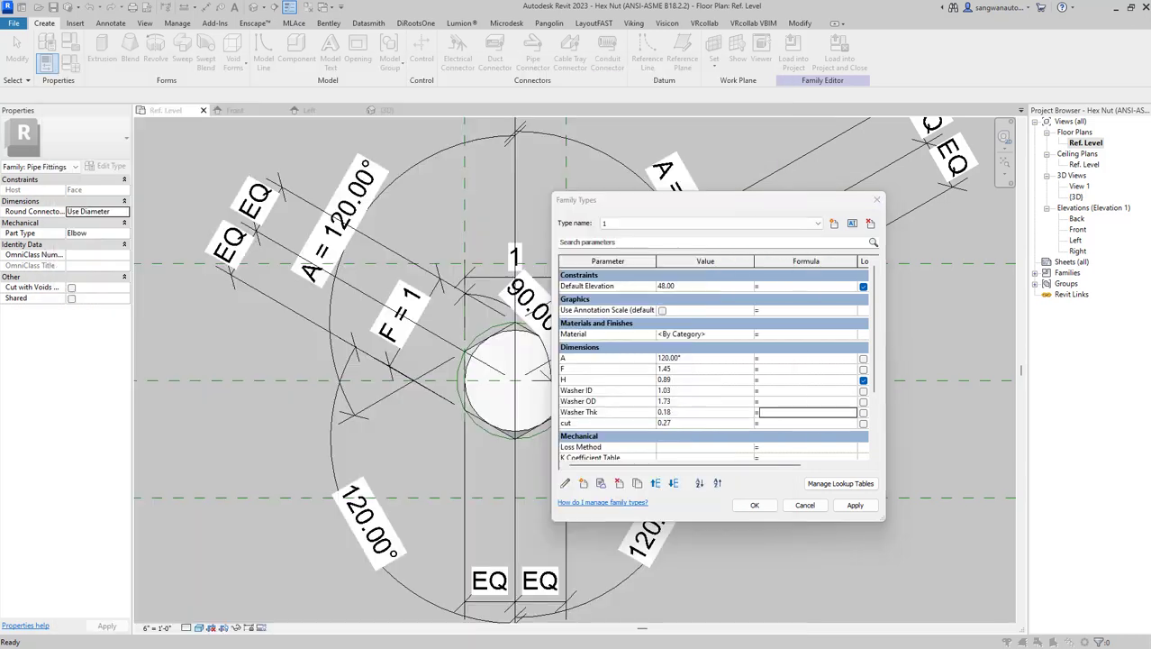
left_click(658, 222)
left_click(613, 243)
left_click(694, 403)
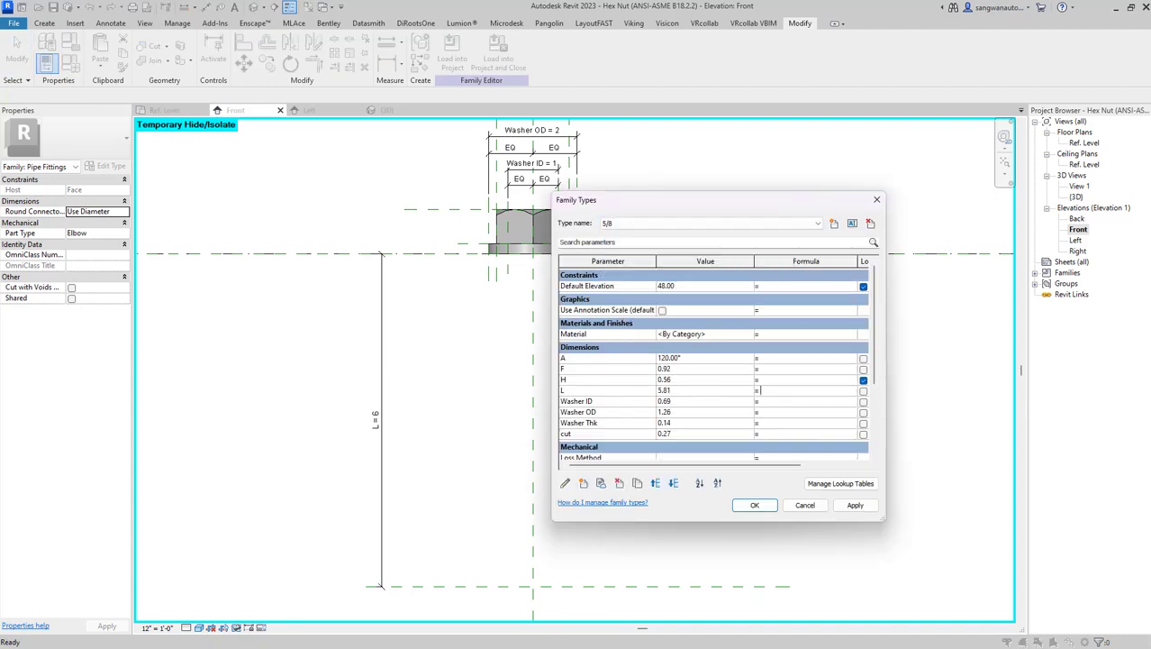
Step: Go through the 3/4 and 1 1/4 types' values, then leave Family Types to check the elevation
left_click(854, 505)
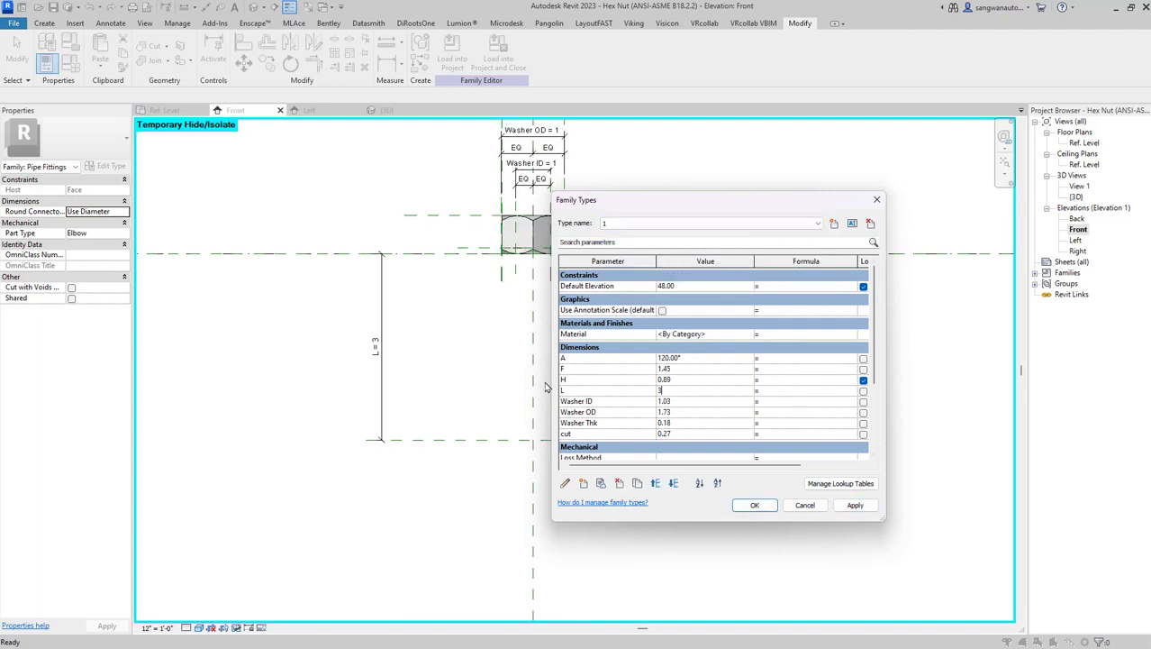
key("Down")
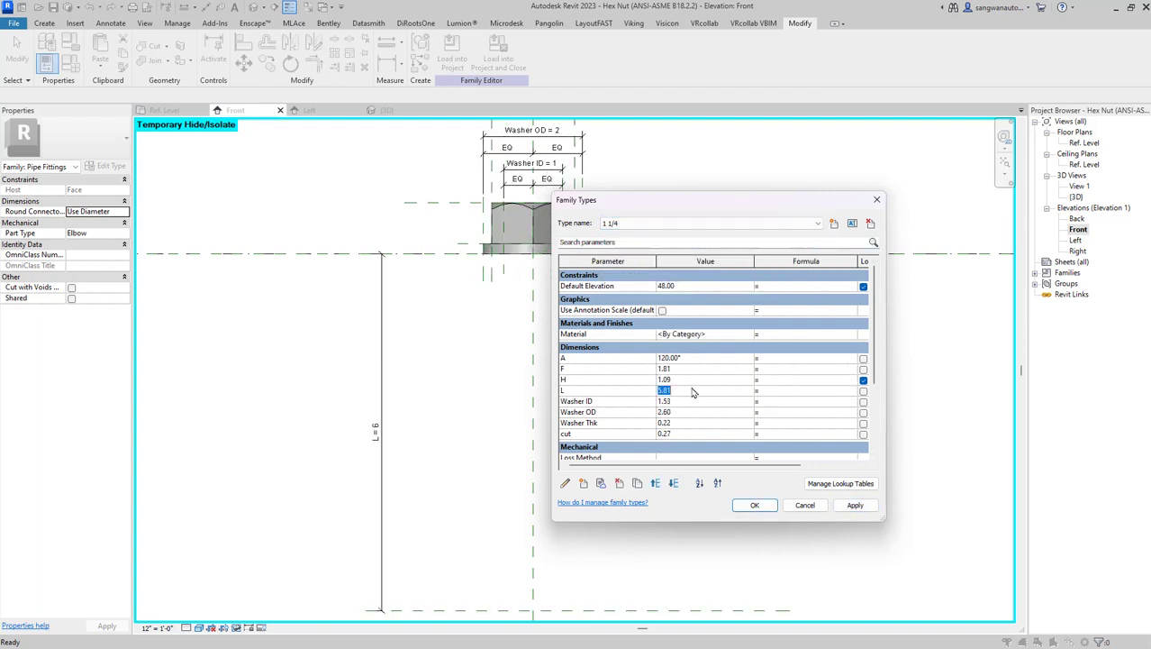
left_click(755, 504)
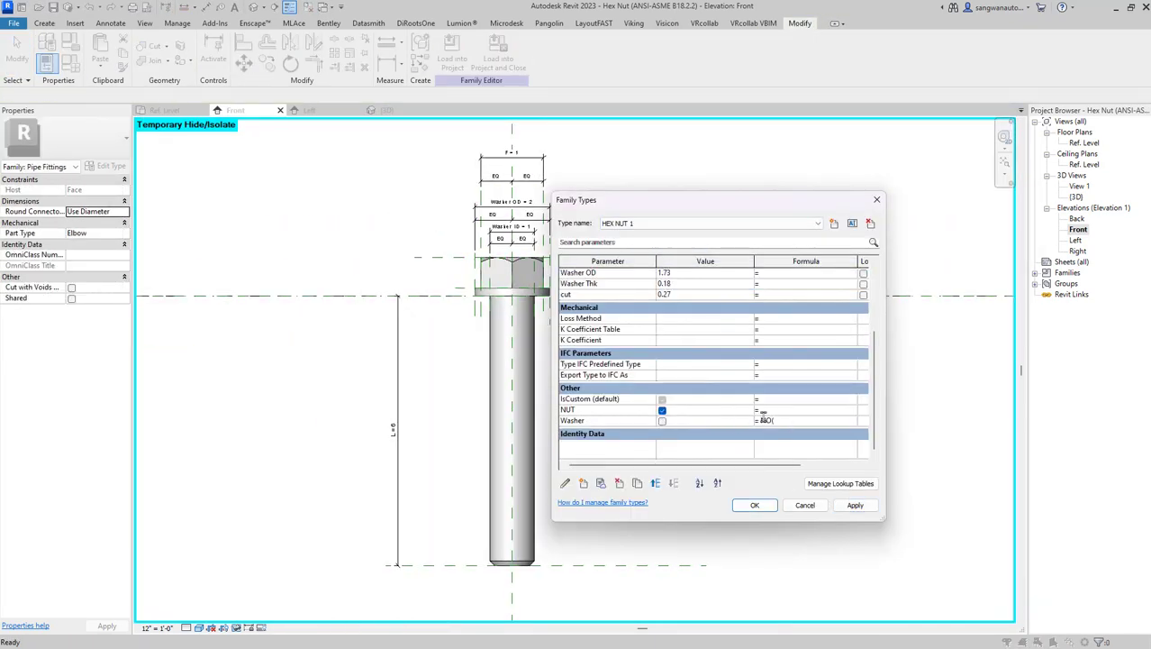
Step: Finish the Washer formula with its closing text 'nut)no)'
type("nut)no")
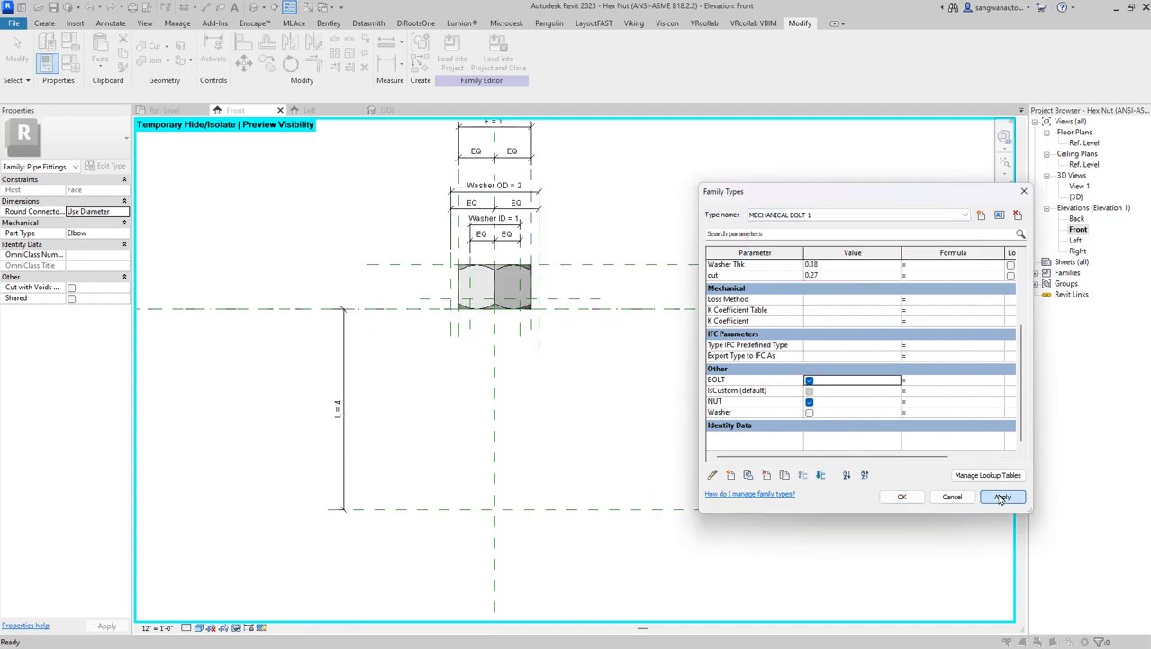
Step: Preview the HEX NUT 1 1/8 nut-only type and the MECHANICAL BOLT 3/4 type
left_click(965, 214)
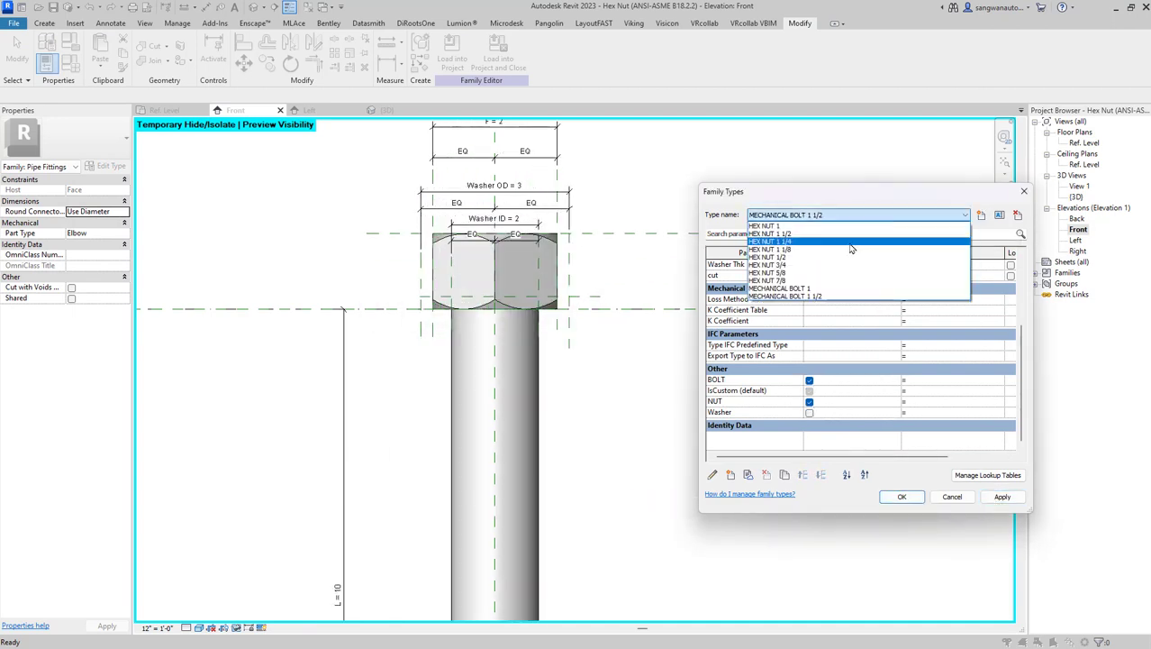
left_click(784, 261)
left_click(1002, 497)
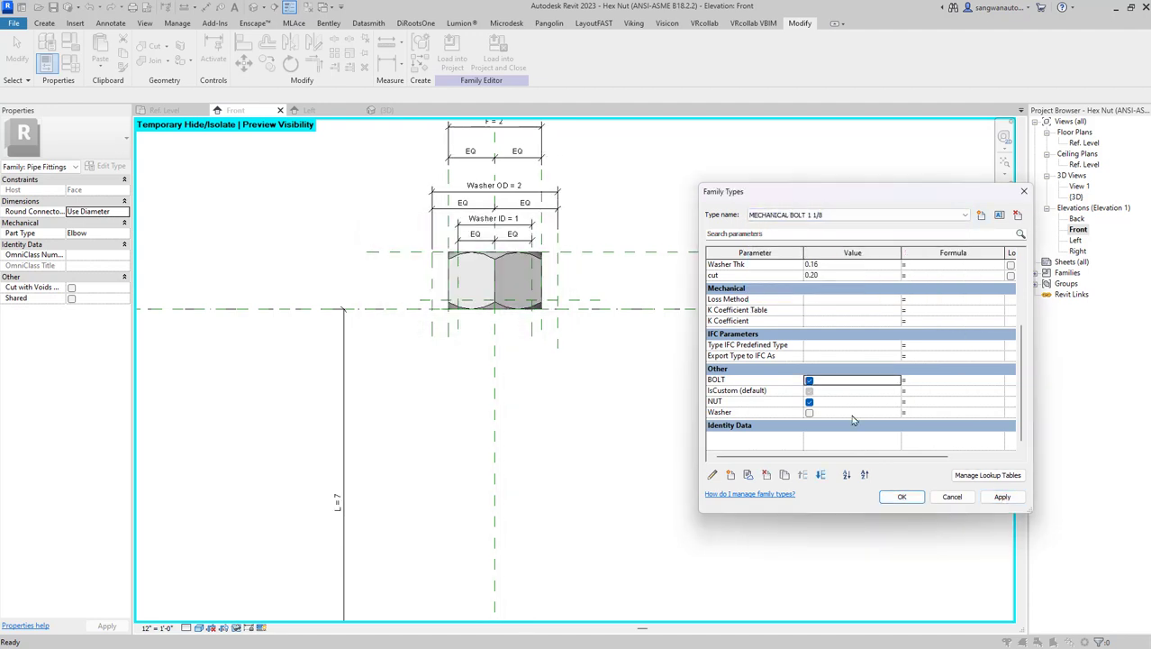
left_click(879, 221)
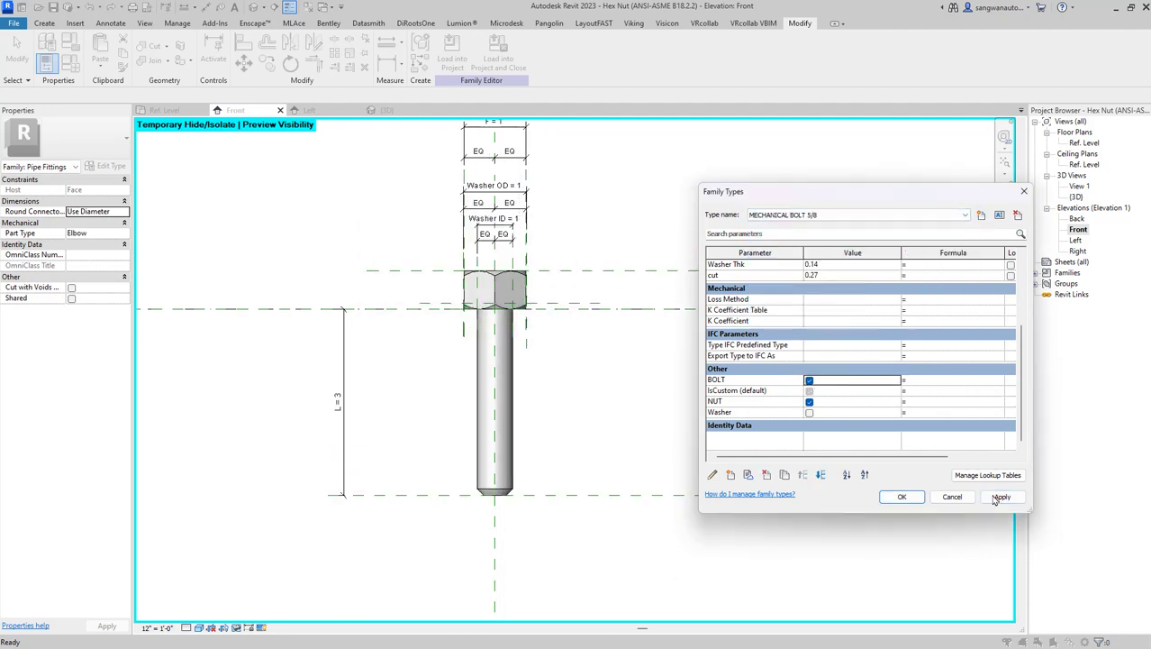
left_click(965, 215)
left_click(784, 262)
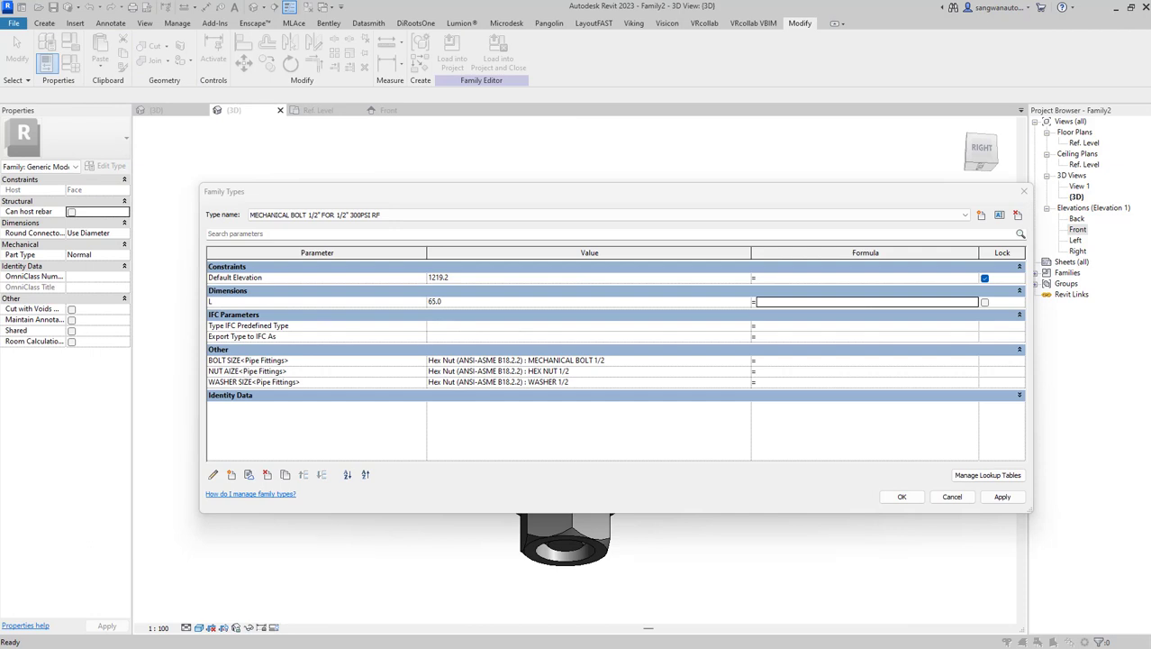
Step: Apply the new length formula for L and view the bolt set from the back
left_click(478, 304)
type("=2")
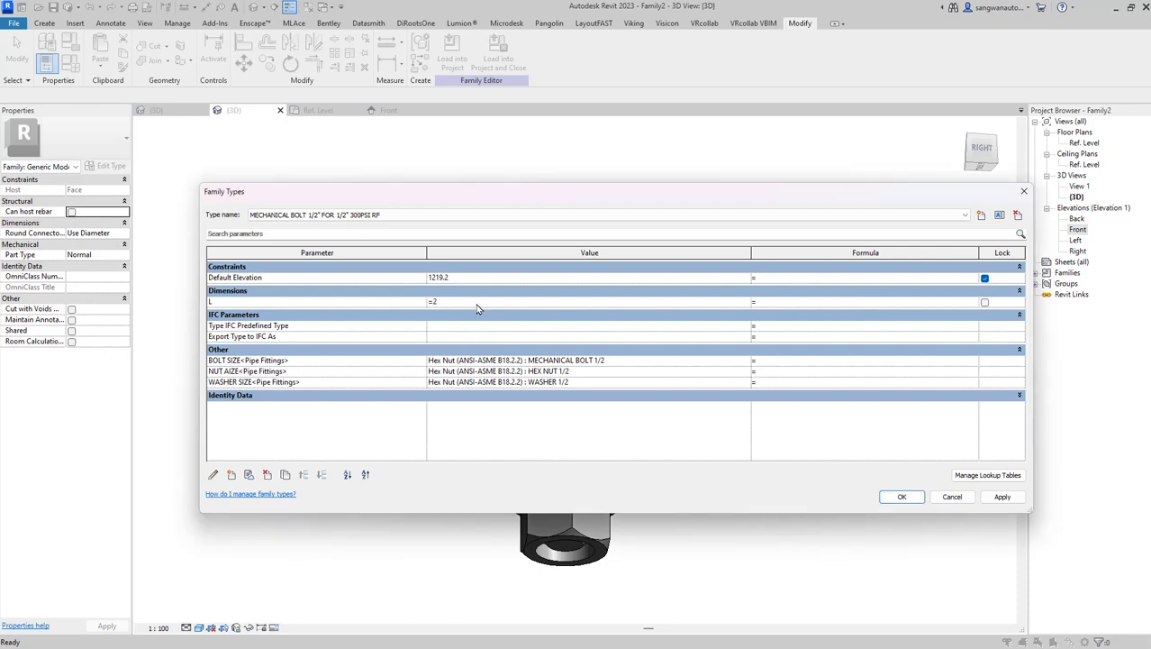
key("Return")
left_click_drag(514, 195, 339, 408)
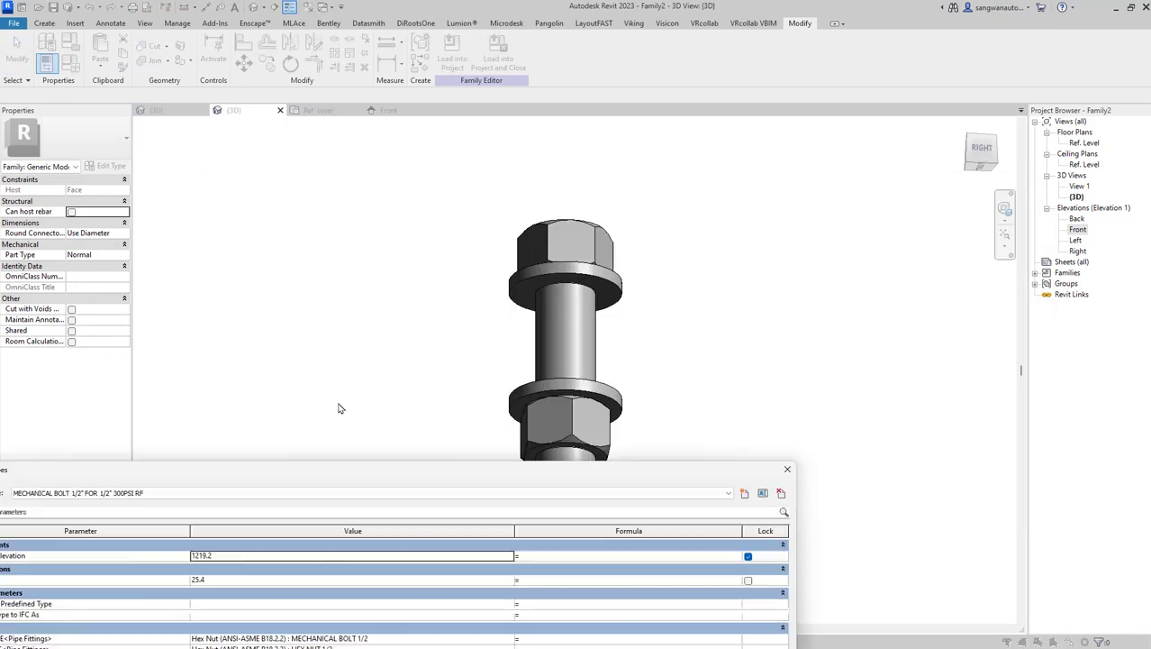
key("Return")
middle_click_drag(617, 522, 656, 335, "shift")
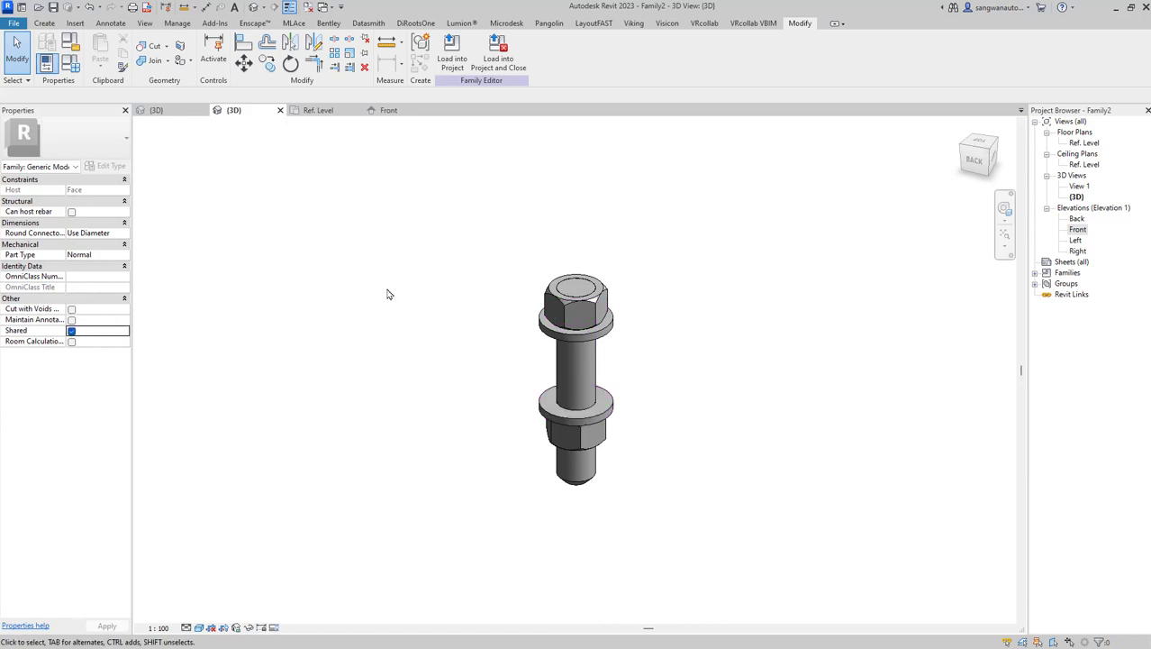
Step: Rename the current type and add the 5/8" FOR 2" and 3/4" FOR 2 1/2" 300PSI RF types, checking sizes in Calculator
left_click(70, 61)
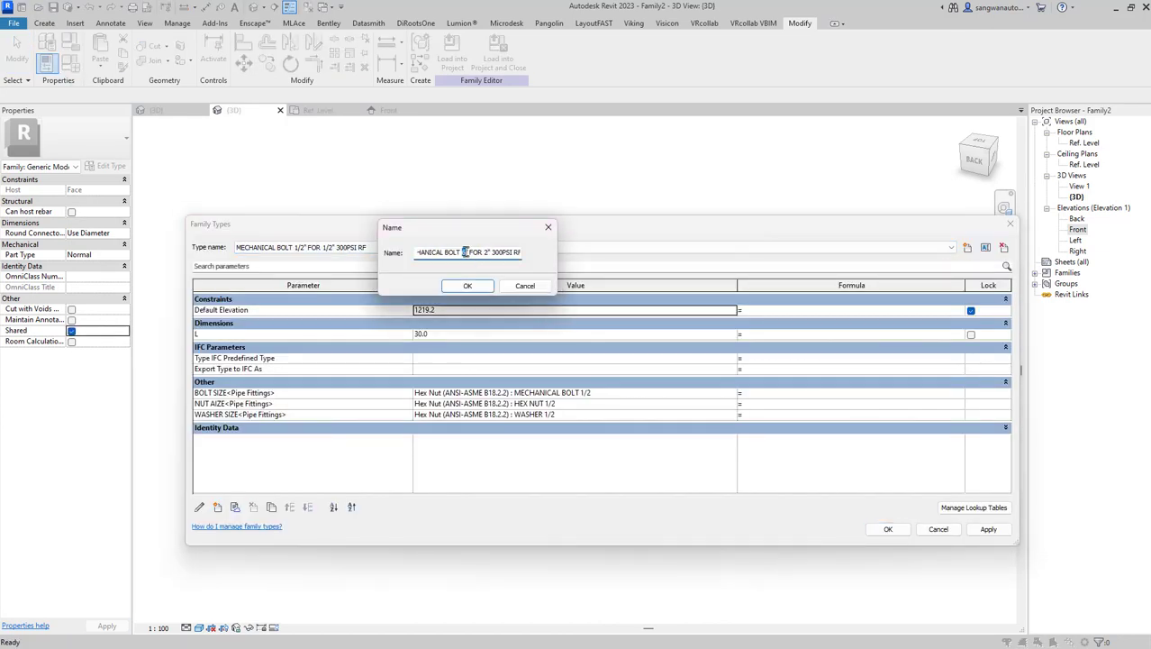
left_click(467, 286)
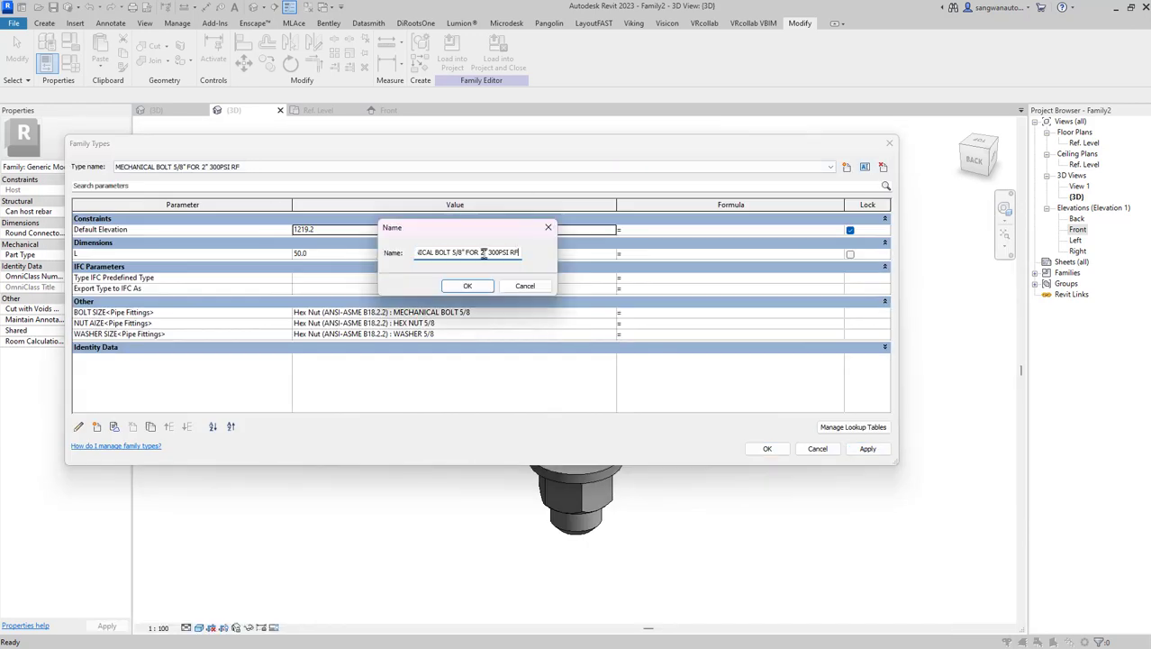
left_click(468, 286)
left_click(817, 432)
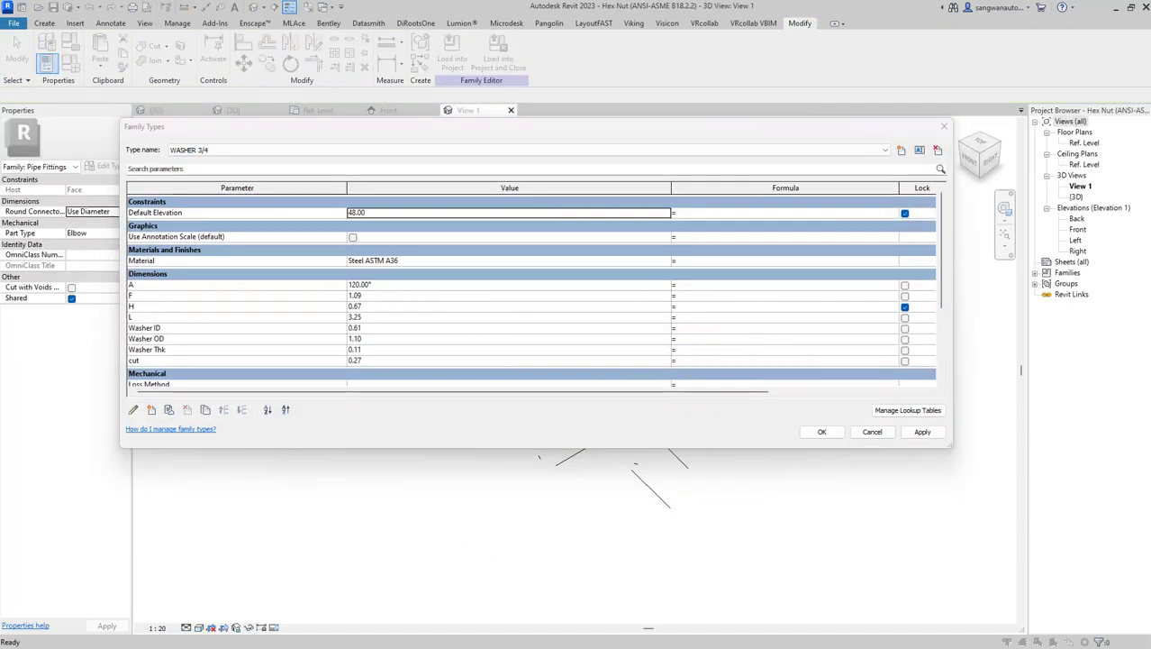
key("alt+Tab")
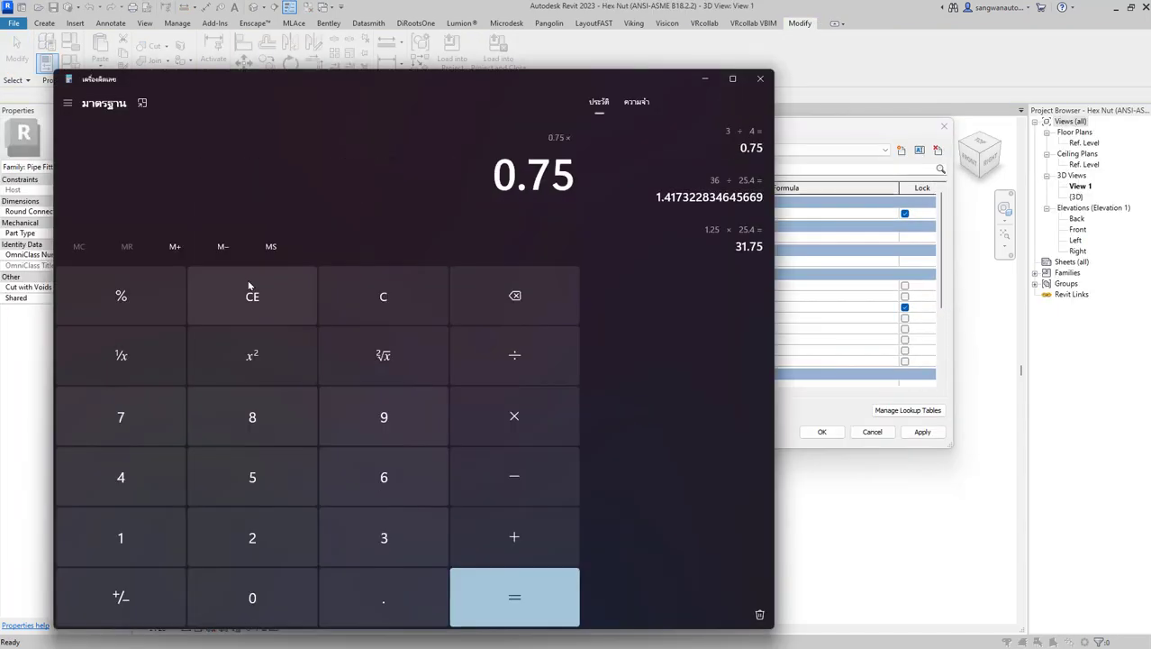
key("alt+Tab")
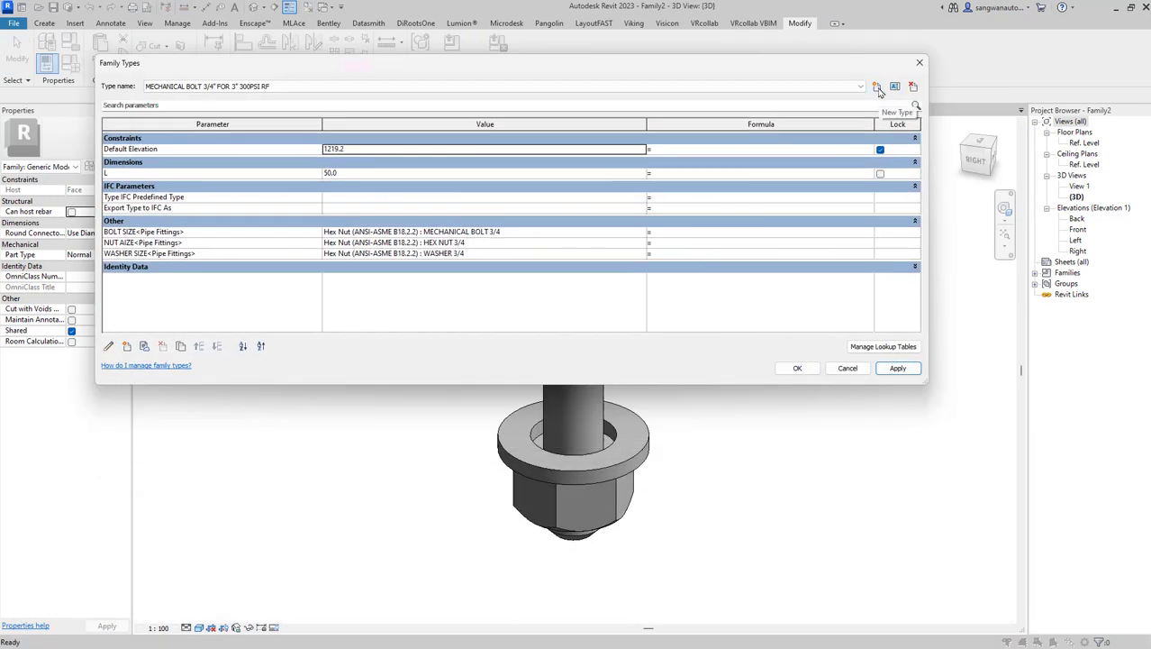
Step: Create the 2 1/2" and 5/8" FOR 2" 300PSI RF types, setting the 5/8" type's L to 44.4
left_click(877, 85)
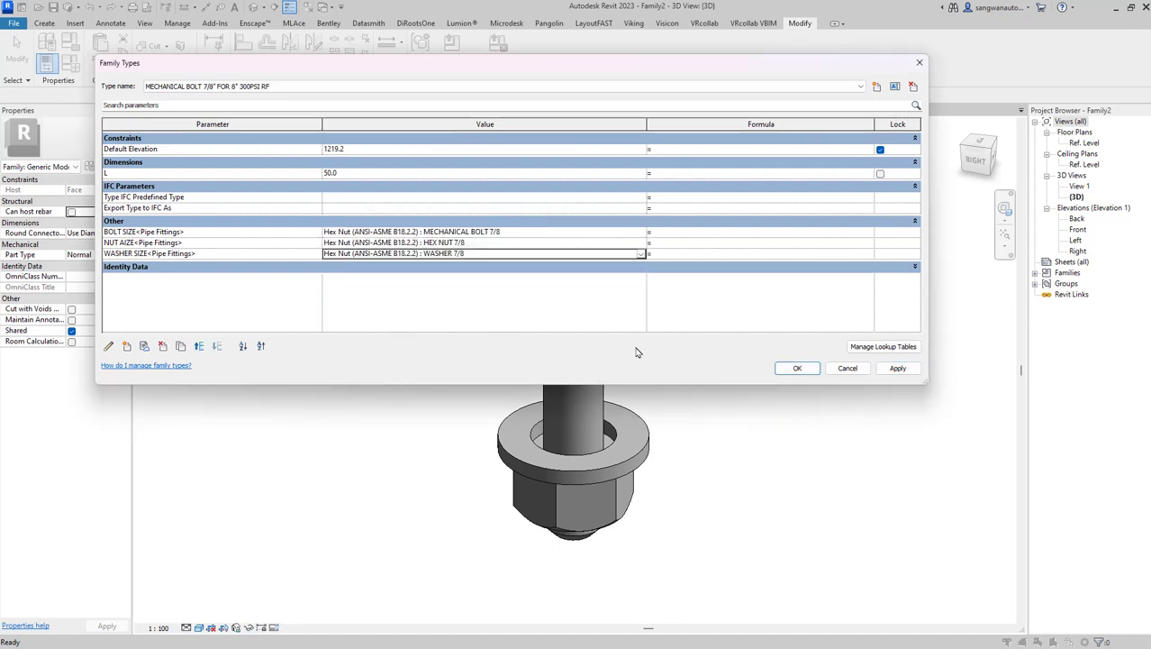
key("Return")
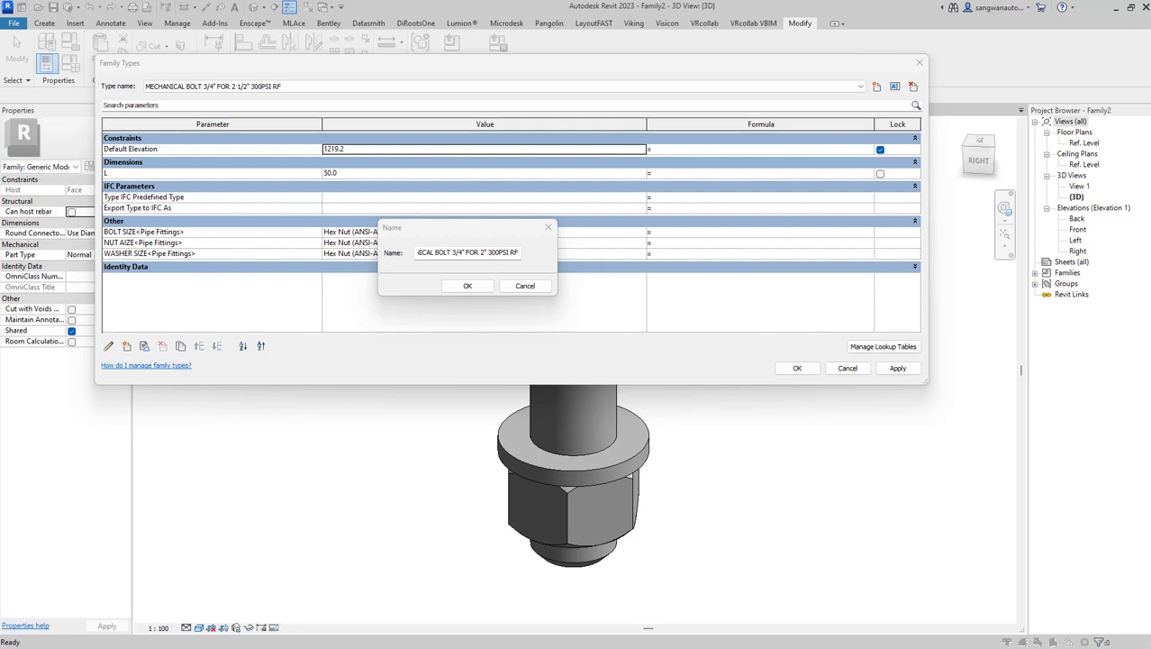
left_click(468, 285)
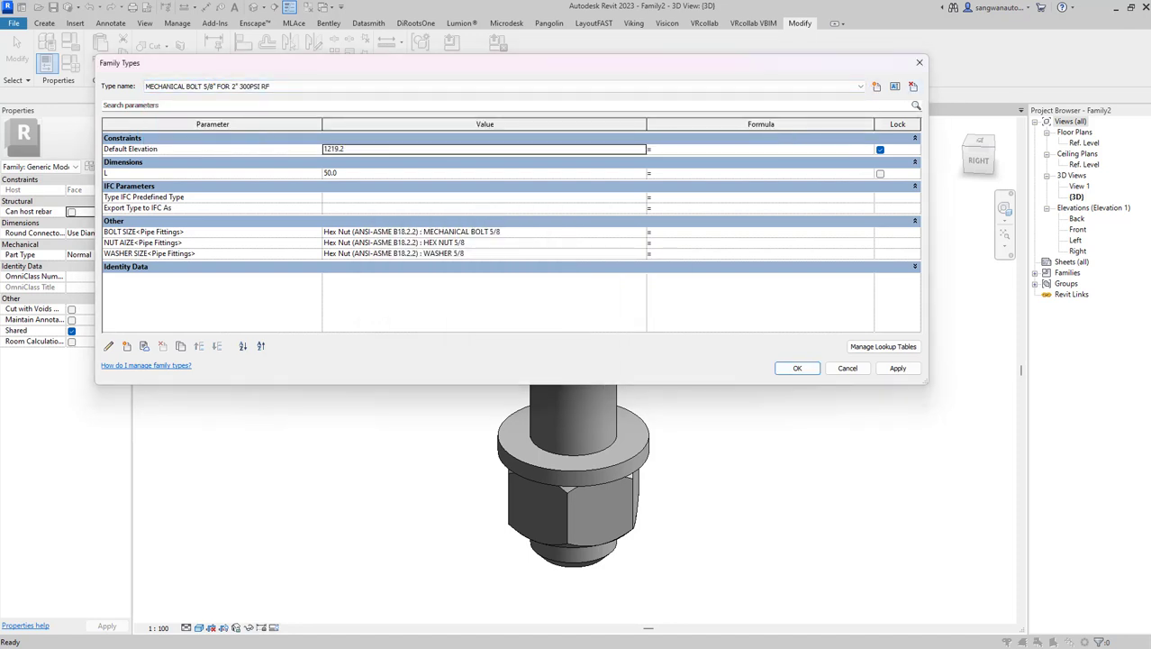
left_click(365, 173)
key("Return")
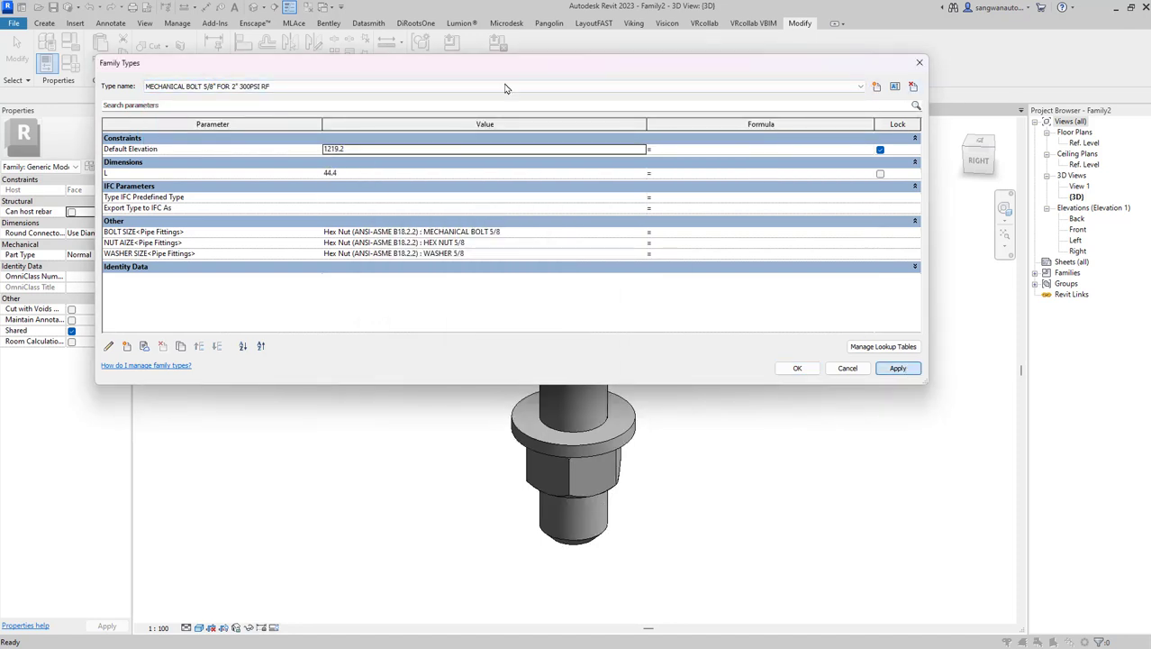
Step: Add a MECHANICAL BOLT 3/4" FOR 3" 300PSI RF type with 3/4 part sizes and apply
left_click(877, 85)
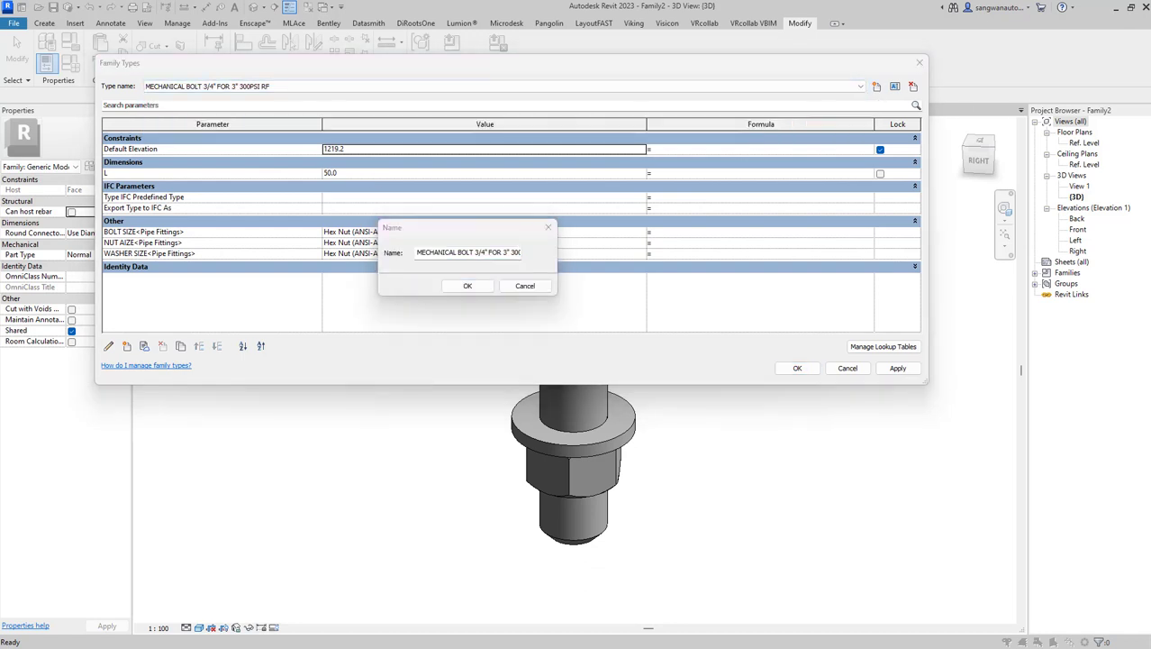
left_click(465, 286)
left_click(365, 173)
left_click(860, 85)
left_click(361, 126)
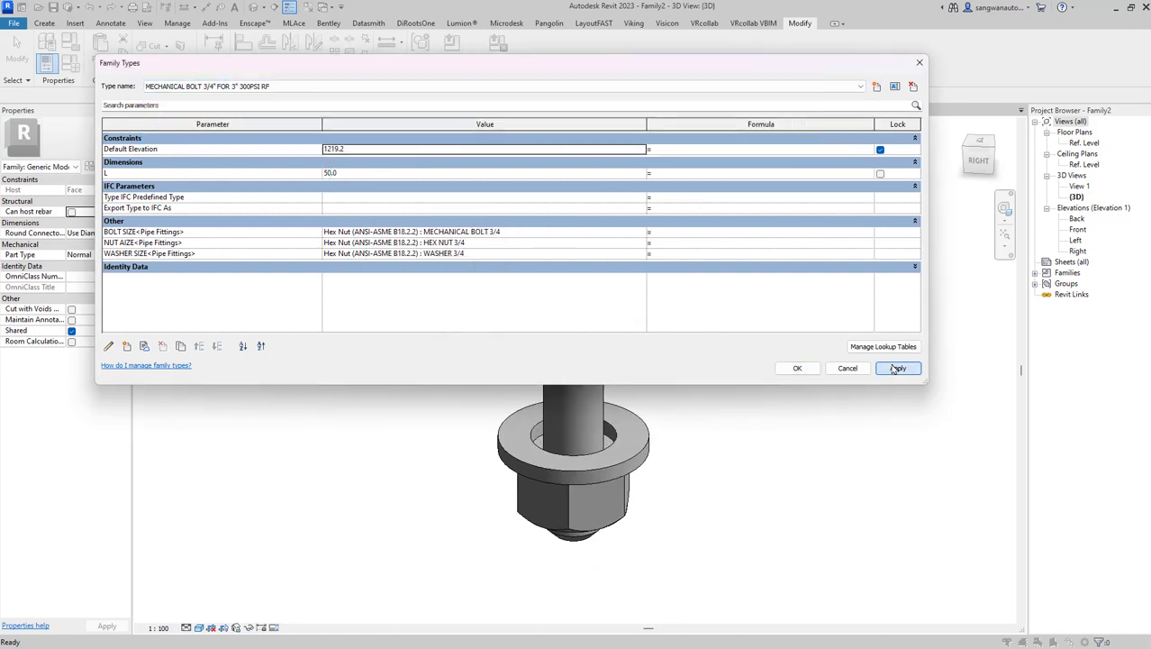
key("alt+Tab")
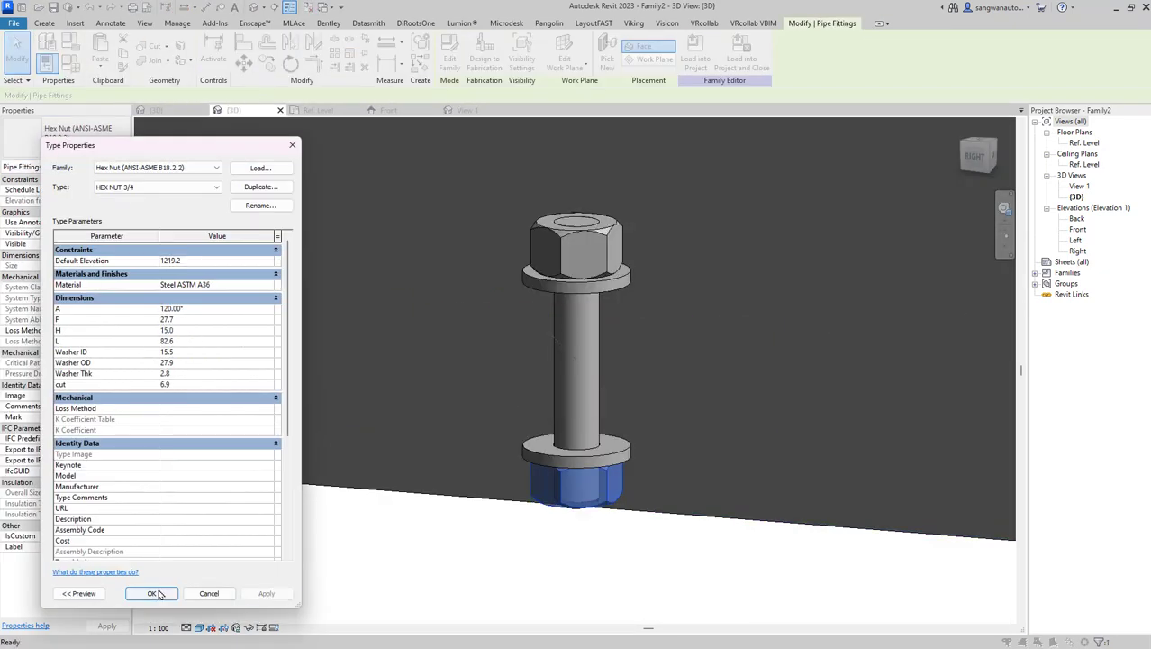
Step: Switch to the 3/4" FOR 4" flange type and adjust the nested bolt's properties using Calculator
left_click(155, 593)
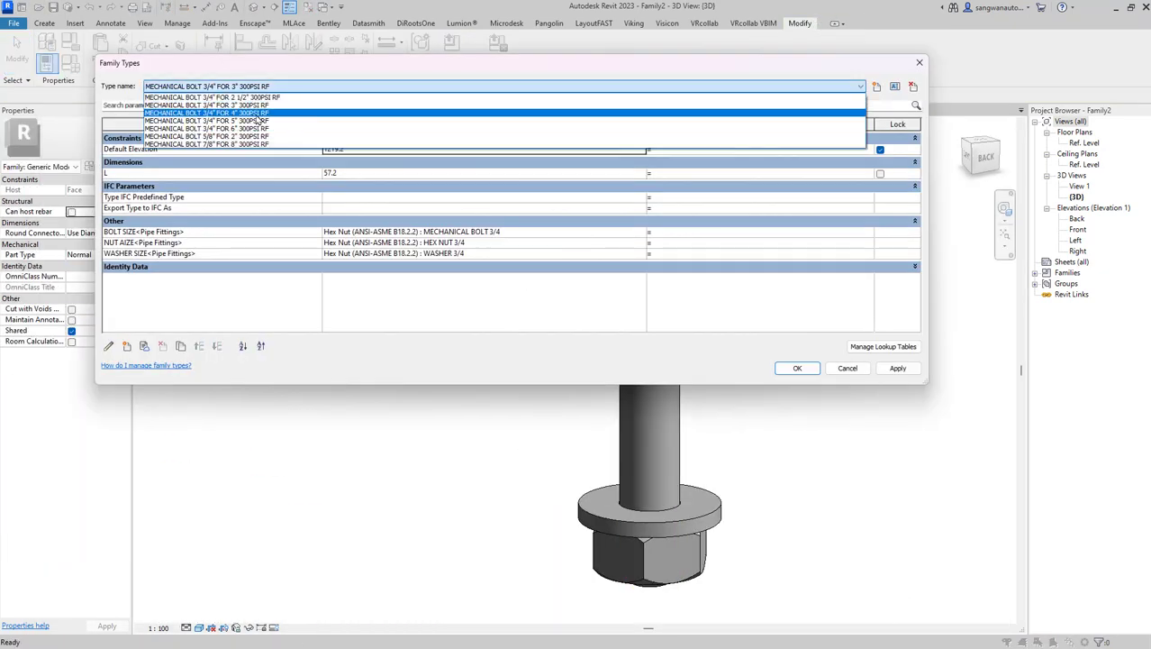
left_click(258, 115)
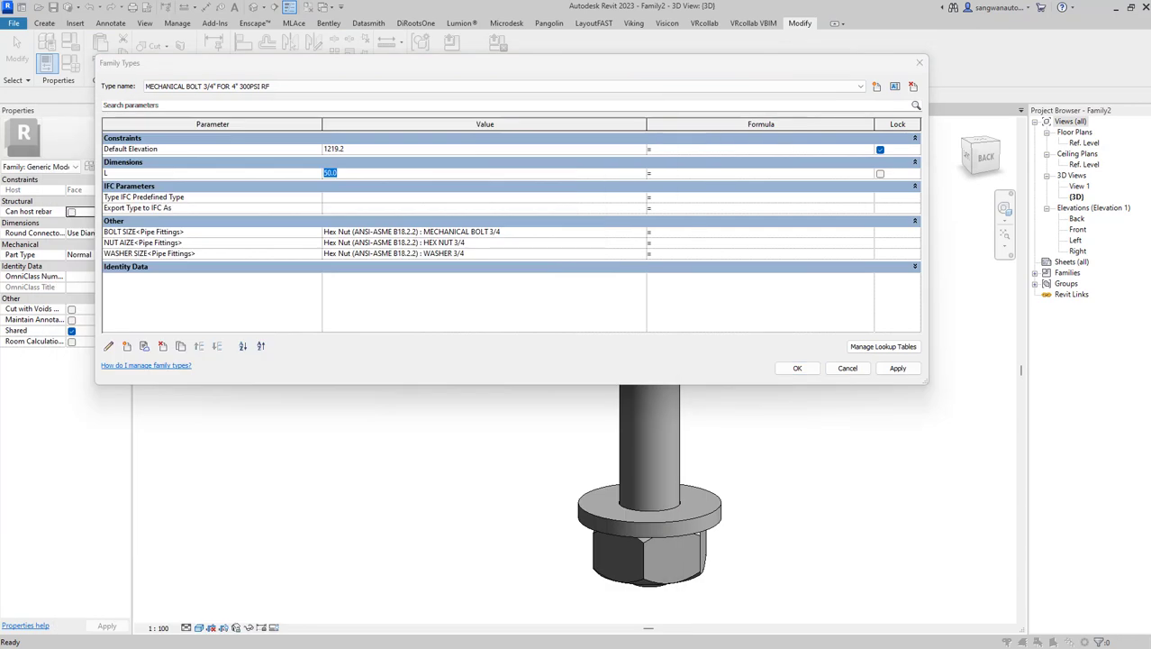
key("alt+Tab")
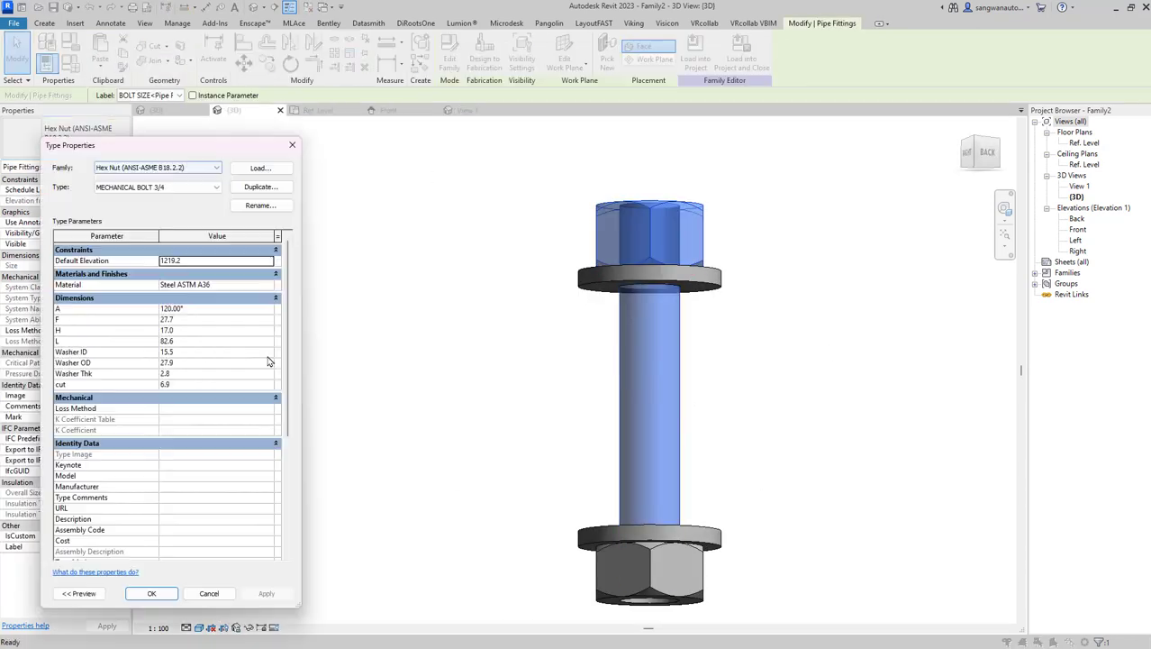
left_click(266, 593)
Step: Duplicate the MECHANICAL BOLT 3/4 bolt type as a 3/4x4 1/4" bolt with its new length
left_click(267, 189)
type("MECHANICAL BOLT 3/4 X")
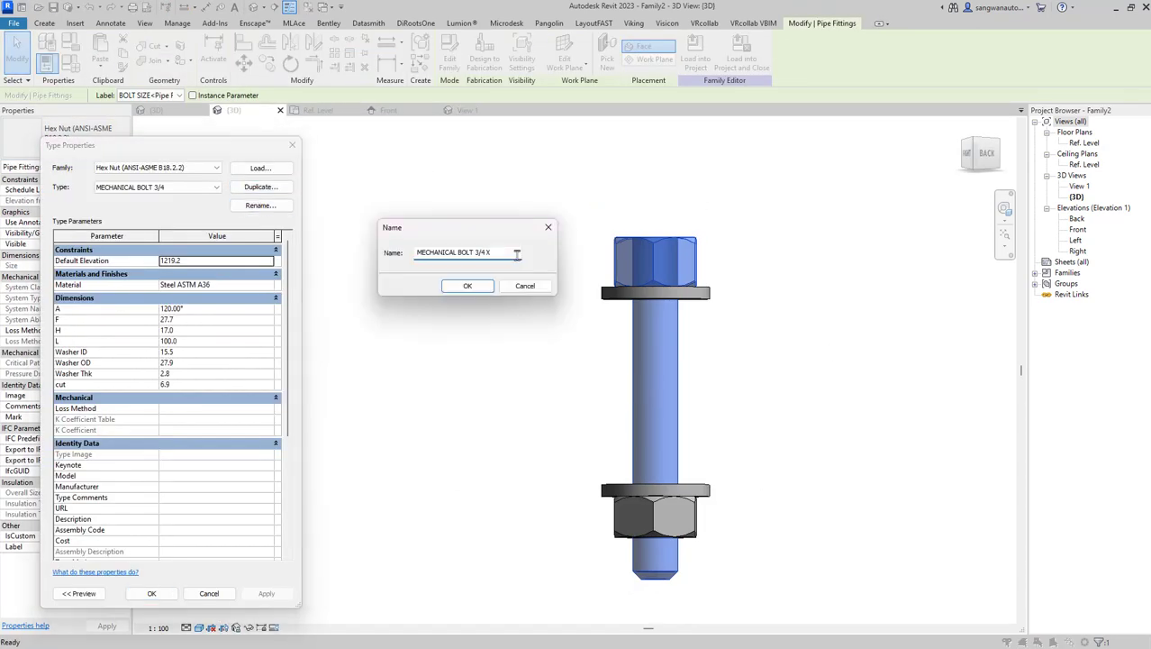
key("Return")
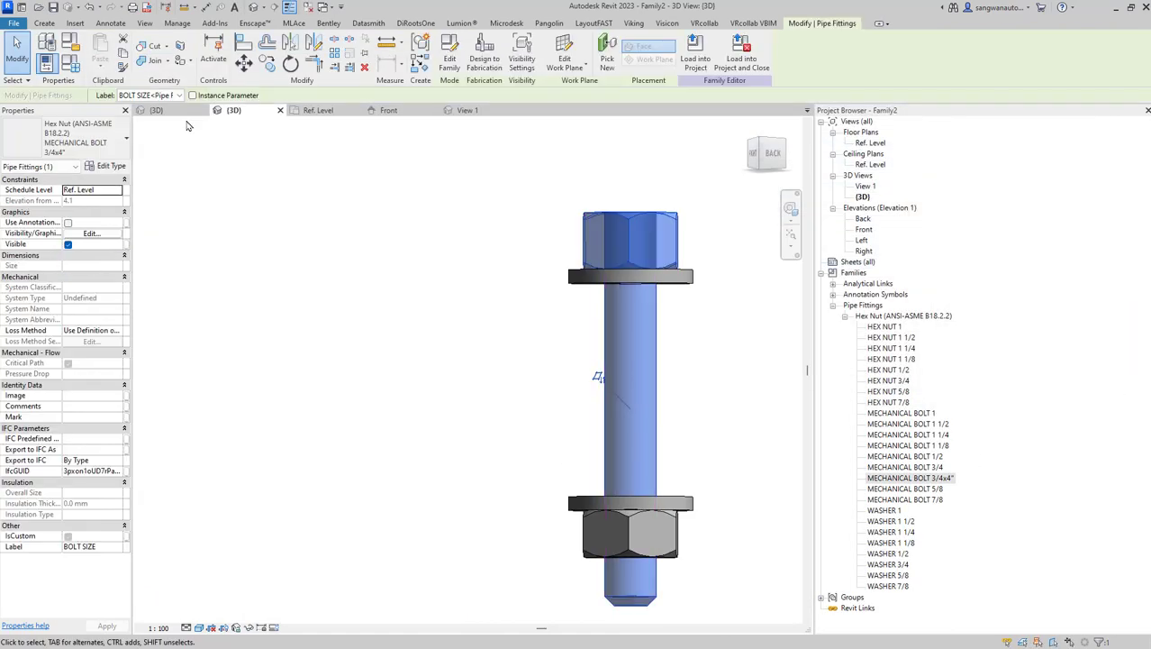
left_click(292, 145)
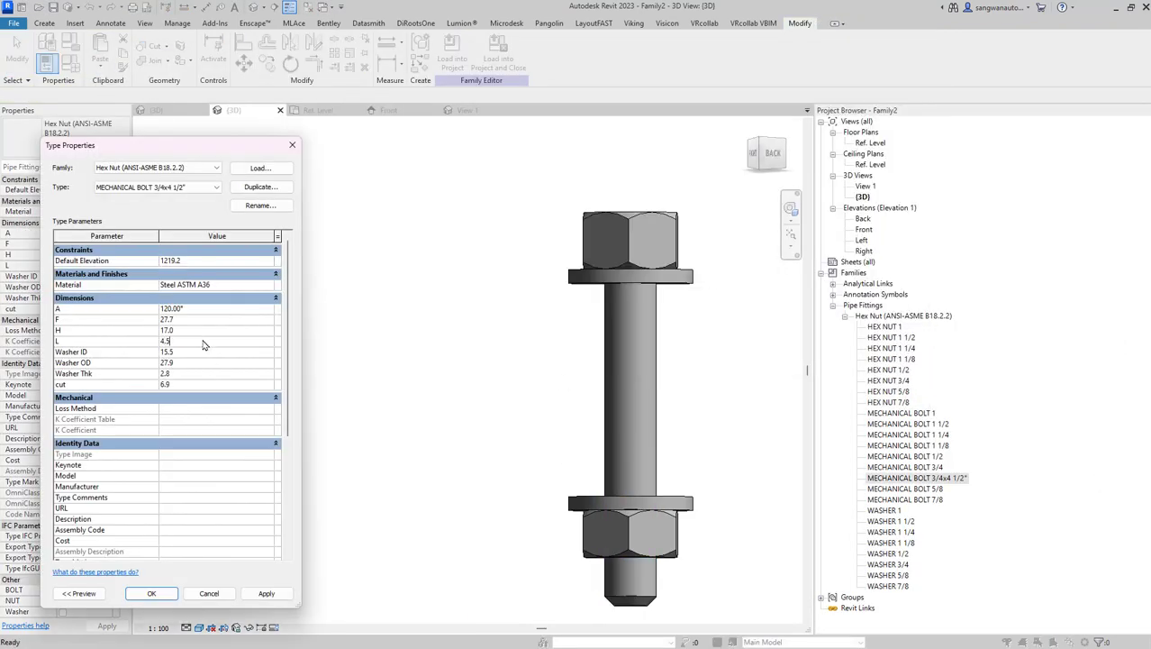
key("Return")
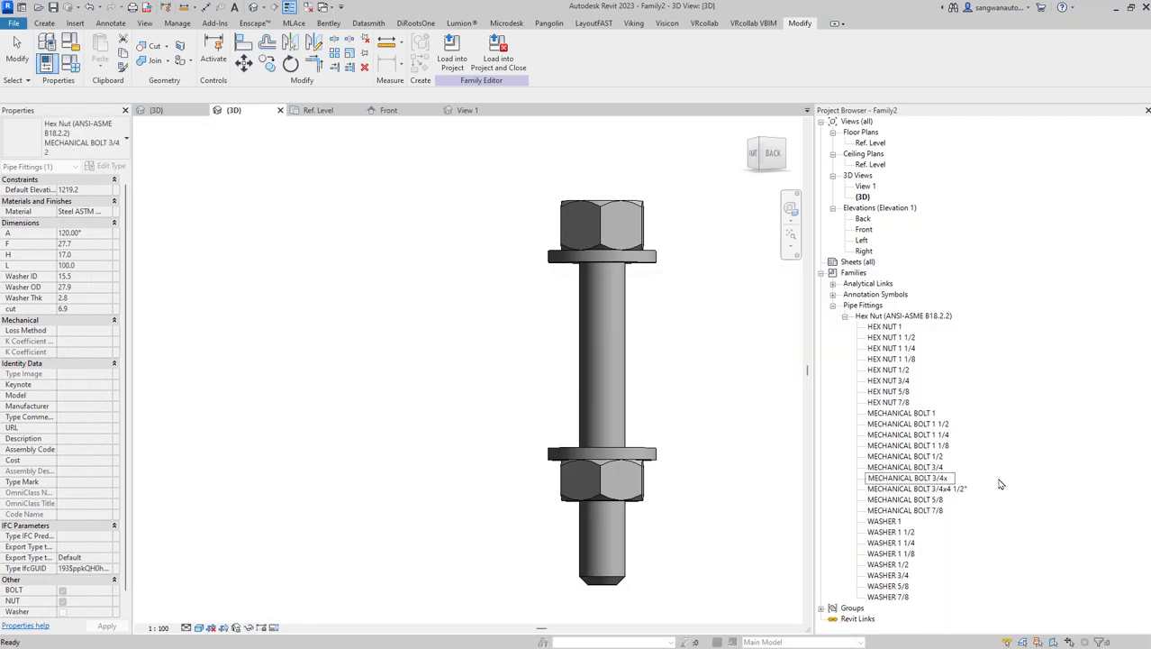
double_click(960, 491)
left_click(153, 595)
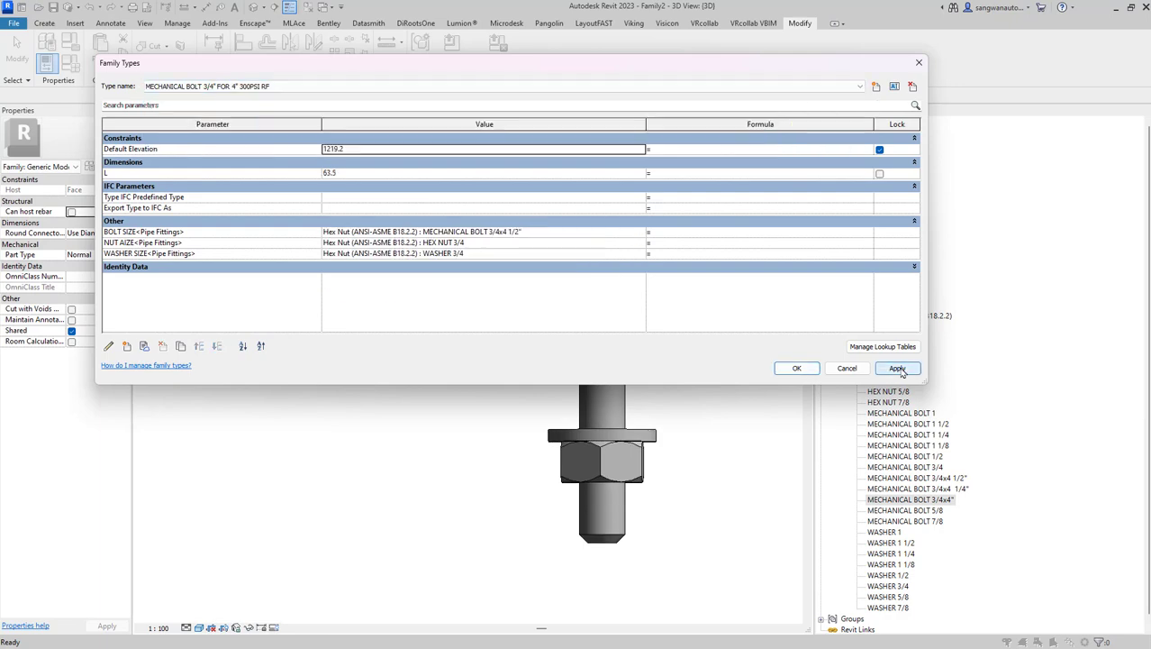
Step: Assign the 3/4x4 1/2" bolt to the 4" flange type and apply
left_click(642, 231)
left_click(860, 86)
left_click(377, 115)
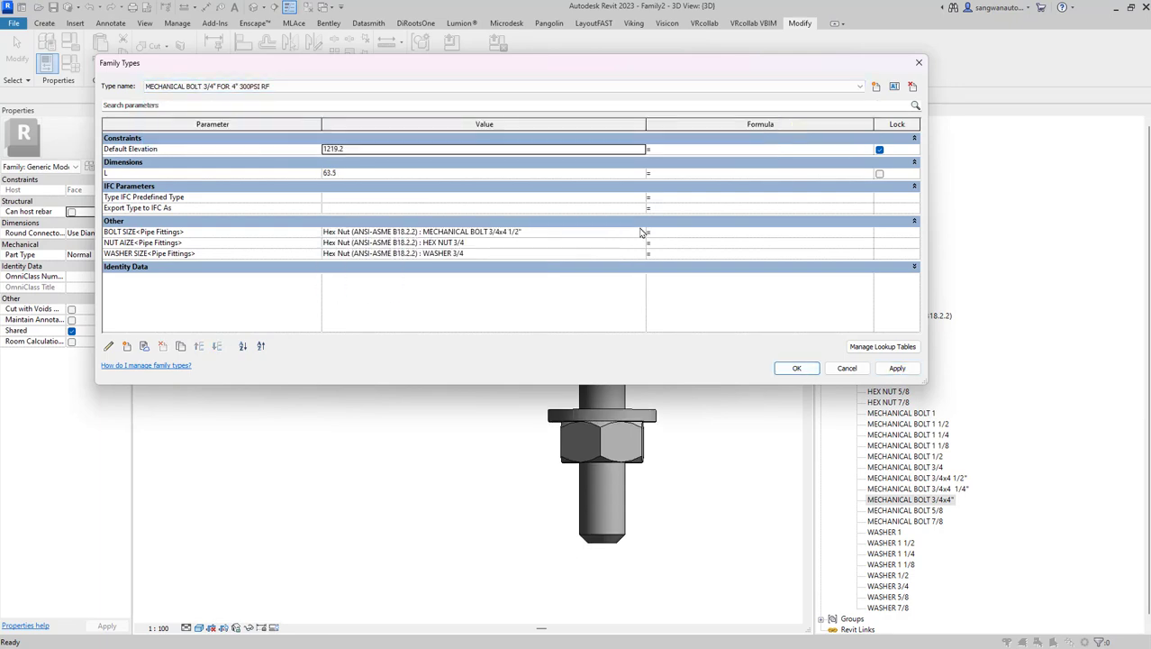
left_click(831, 370)
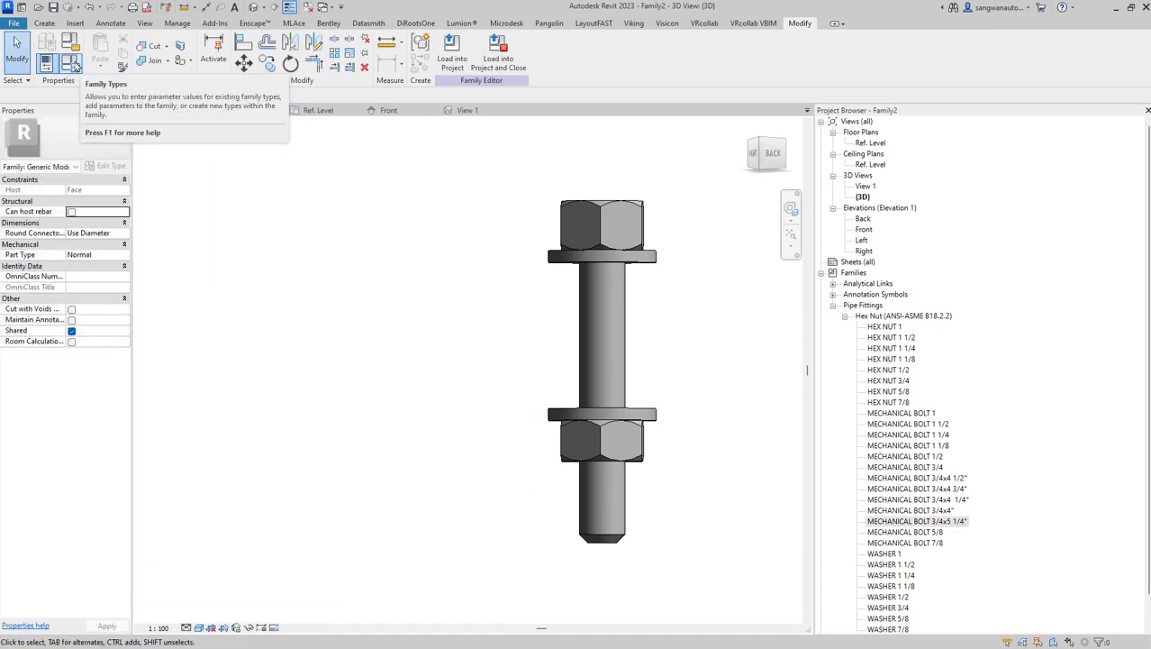
Step: Create a 7/8x 5 1/2" nested bolt type, set its length L, and apply it
left_click(919, 531)
type("1/2\"")
key("Return")
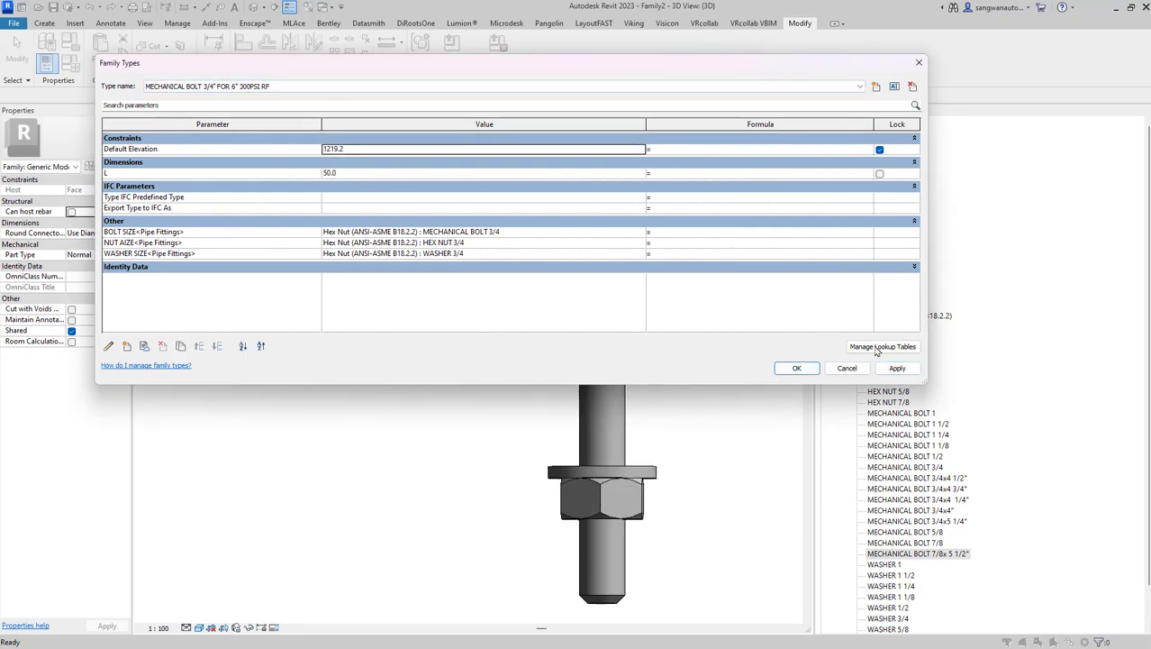
left_click(510, 270)
left_click(898, 368)
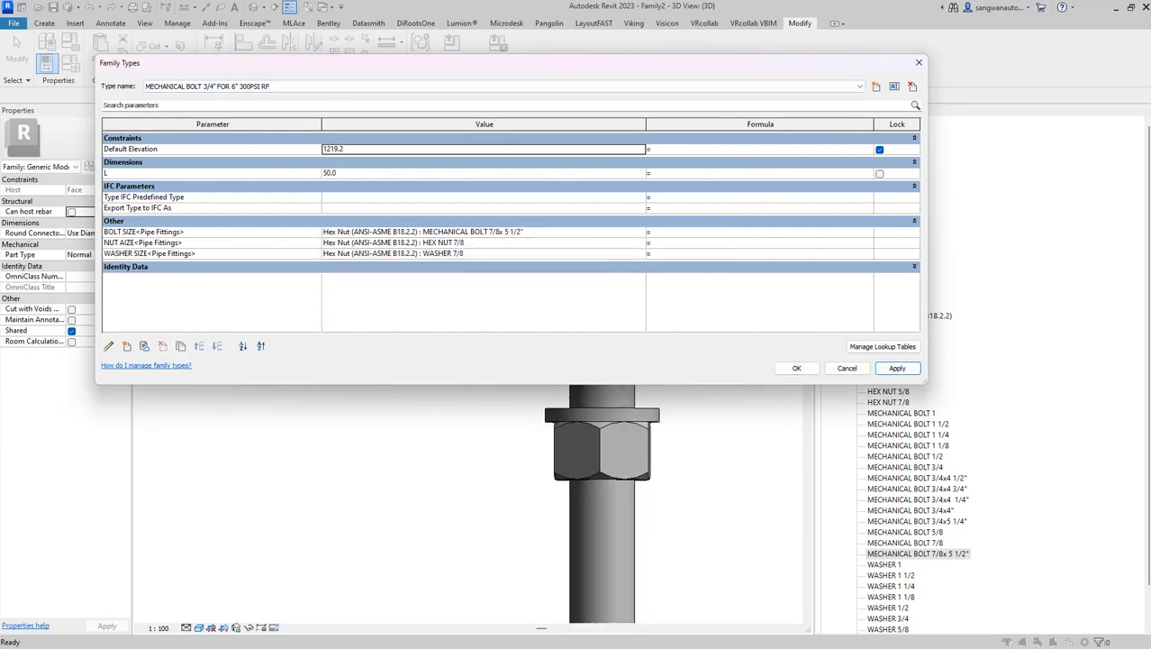
left_click(484, 172)
type("716")
left_click(255, 177)
left_click(328, 172)
type("35.6")
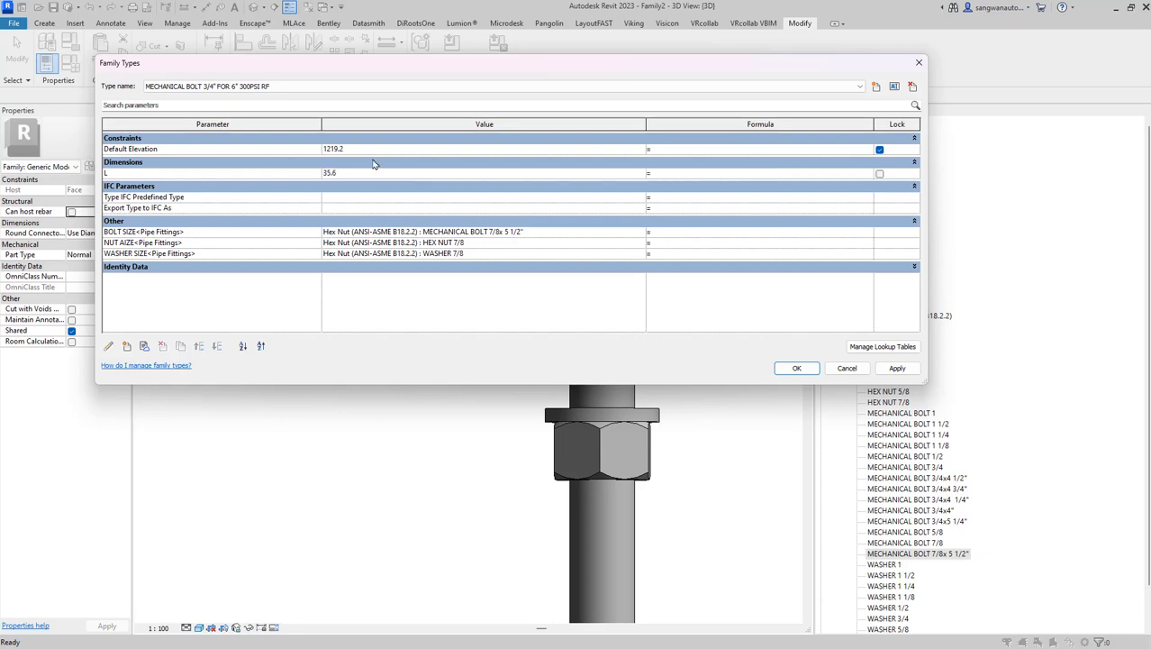
key("Return")
Step: Set the bolt and nut sizes for the 7/8" flange type
left_click(69, 42)
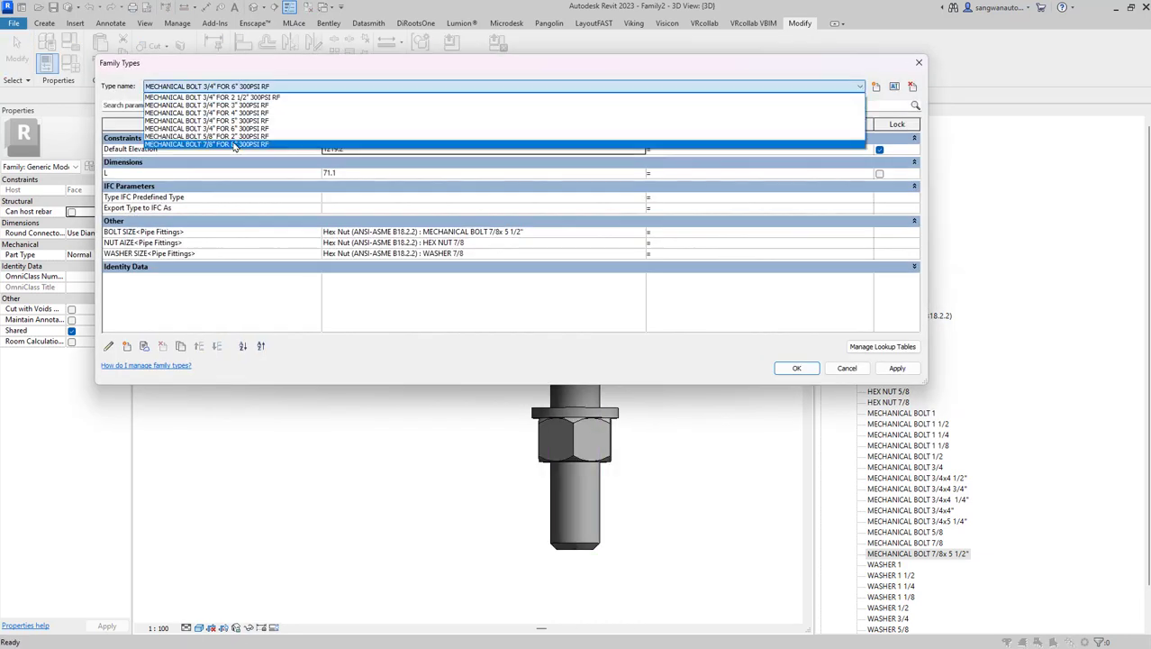
key("Return")
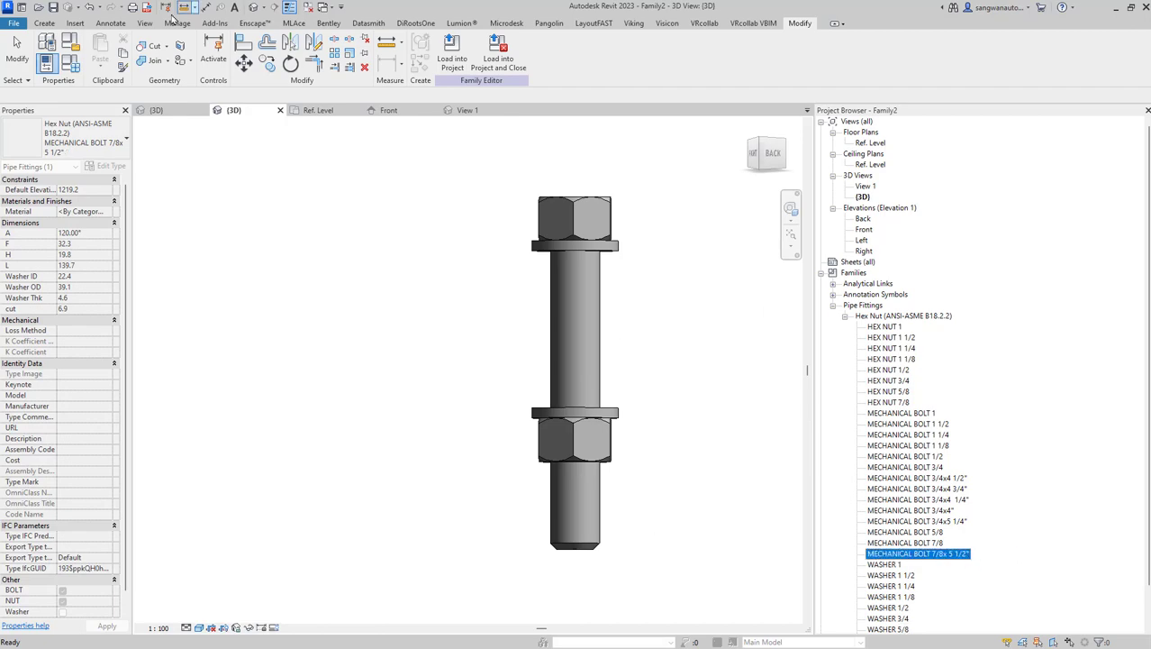
left_click(69, 42)
left_click(520, 231)
key("Return")
left_click(69, 41)
left_click(641, 243)
type("=(1+0.6)")
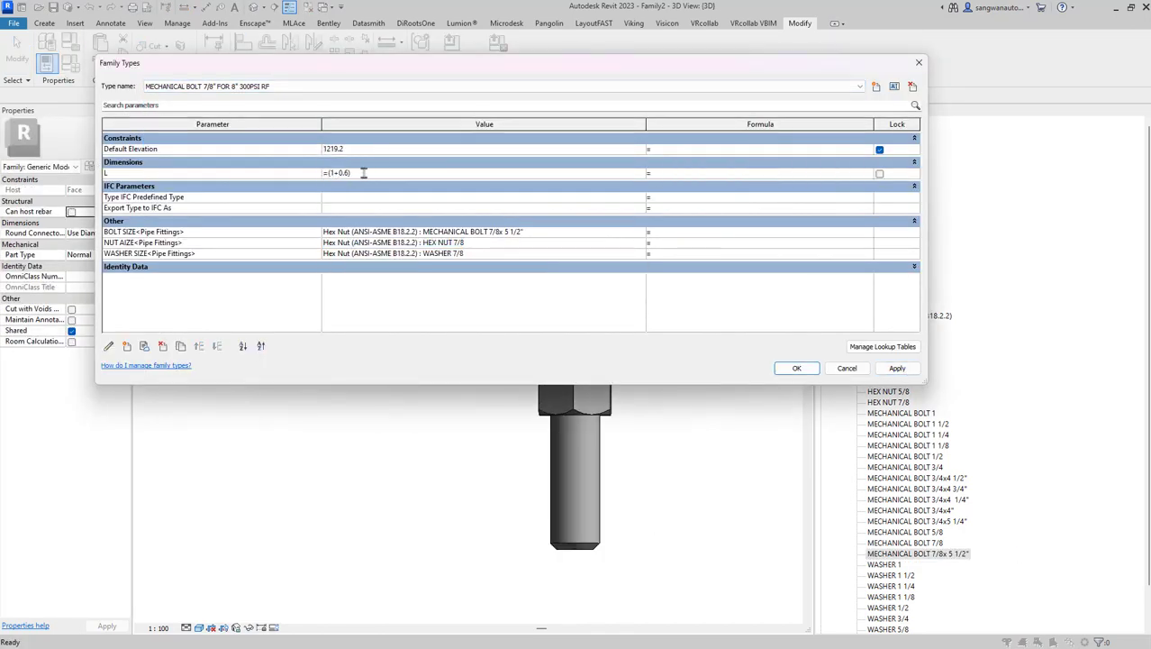
Step: Create the MECHANICAL BOLT 1" FOR 10" 300PSI RF type and choose its nut size
key("Return")
left_click(69, 41)
left_click(876, 86)
type("MECHANICAL BOLT 1\" FOR 10\" 300PSI RF")
key("Return")
left_click(630, 243)
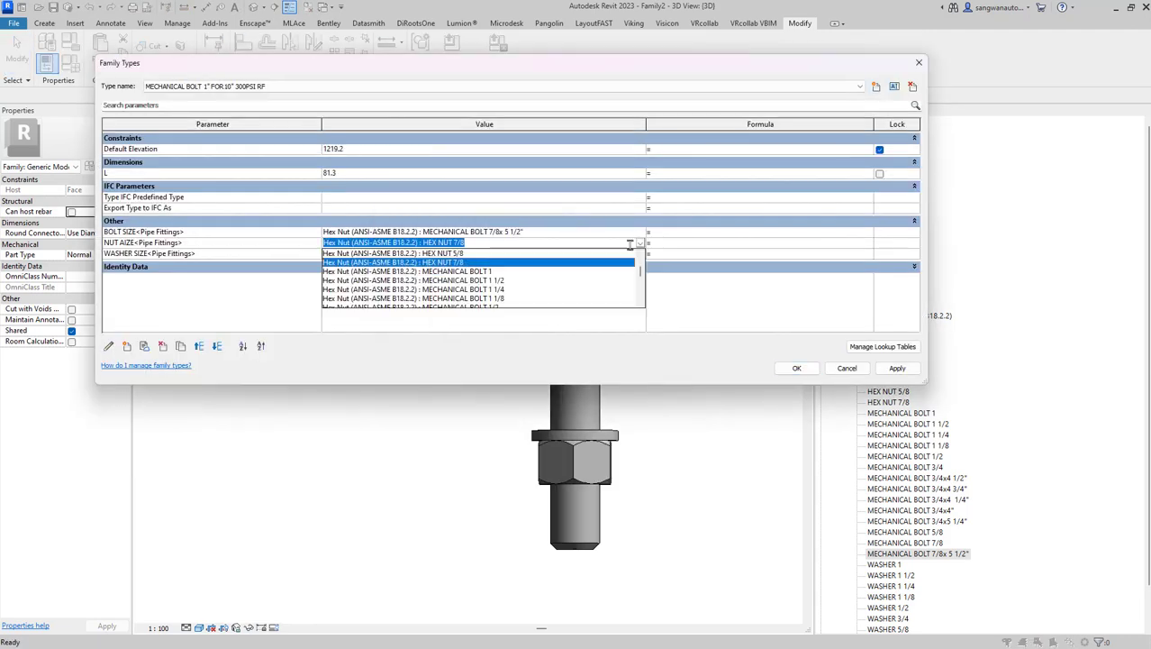
key("Return")
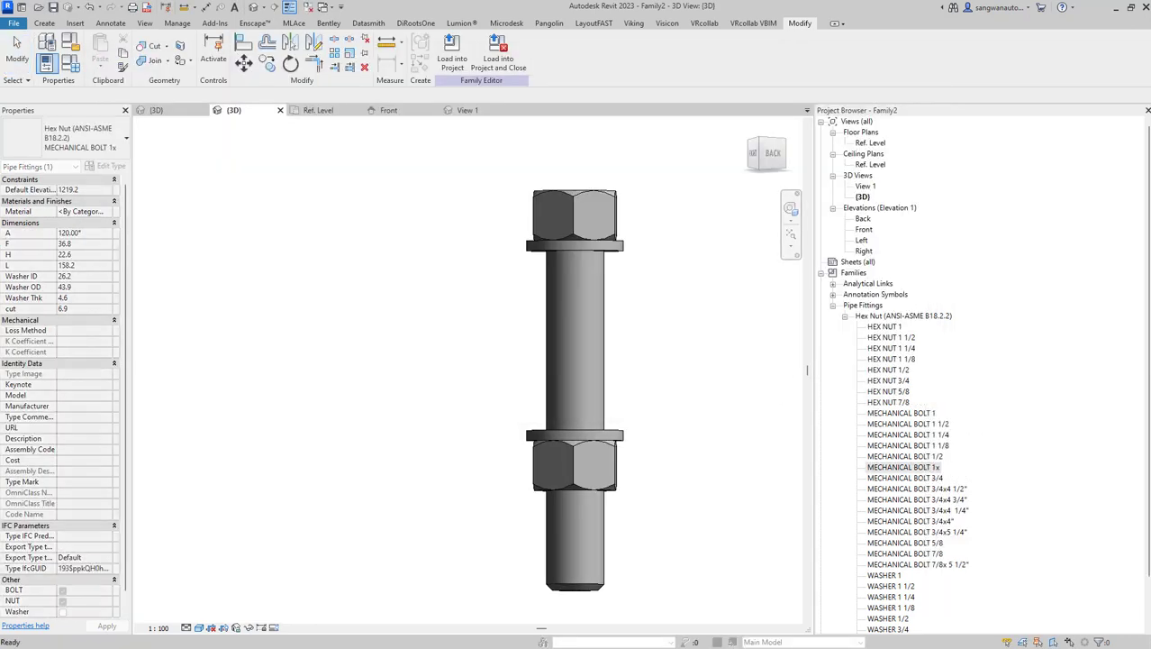
Step: Rename the nested bolt type to MECHANICAL BOLT 1x 6 1/4", view it isometrically, then save
type("6 1/4\"")
key("Return")
double_click(911, 467)
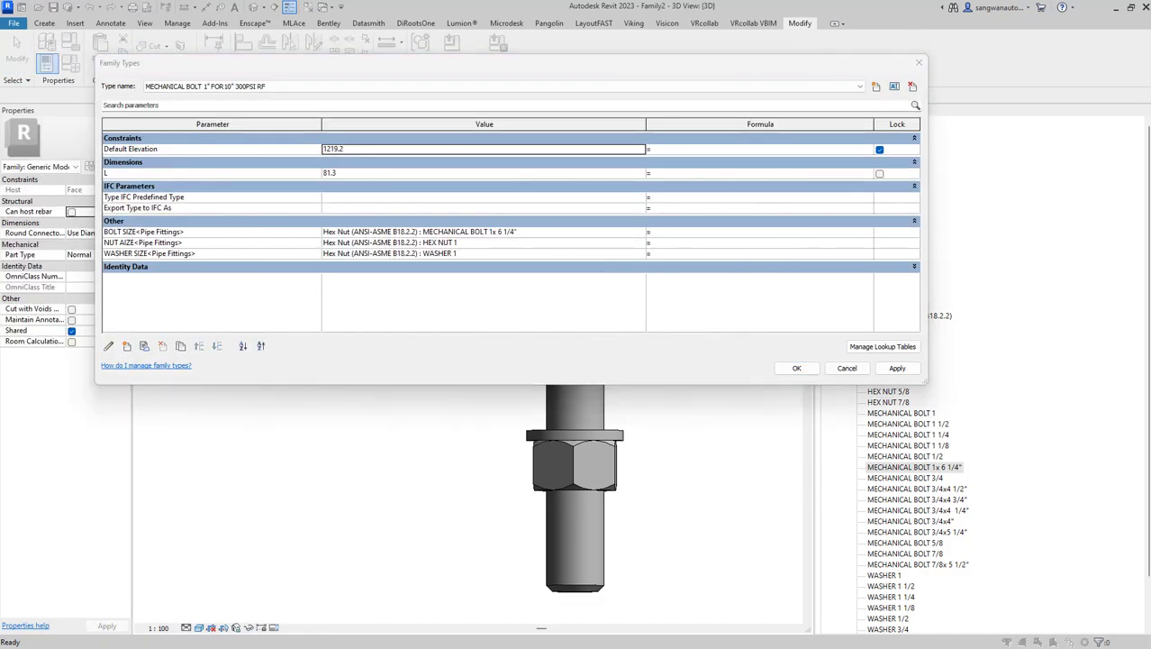
key("Return")
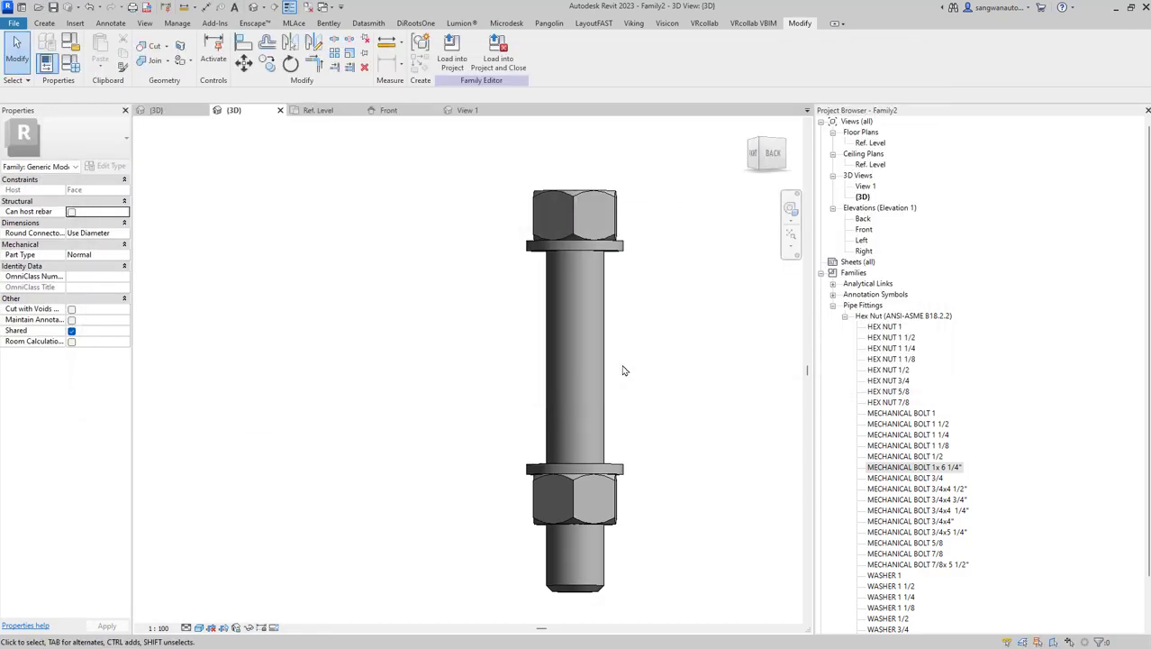
middle_click_drag(114, 357, 509, 251, "shift")
left_click(202, 110)
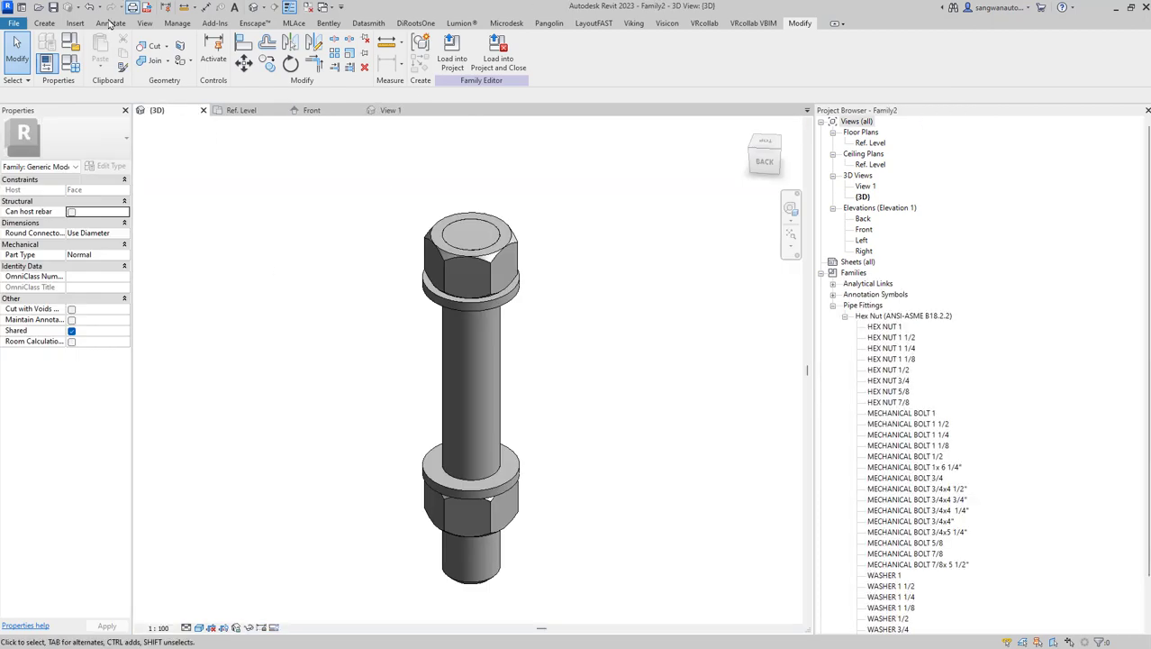
key("ctrl+s")
Step: Save the bolt-set family under a new name beginning with 'M'
type("MECHANICAL BOLT SET")
key("Return")
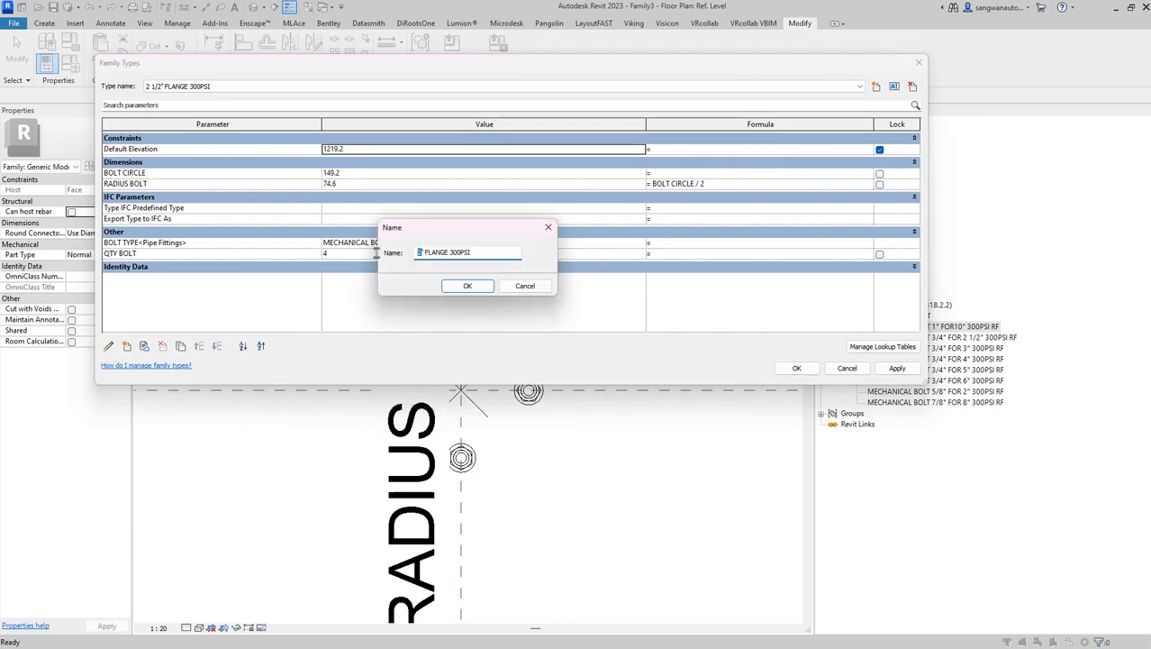
Step: Add the 3" and 5" FLANGE 300PSI types with matching bolt sets and apply the new bolt circle
left_click(407, 174)
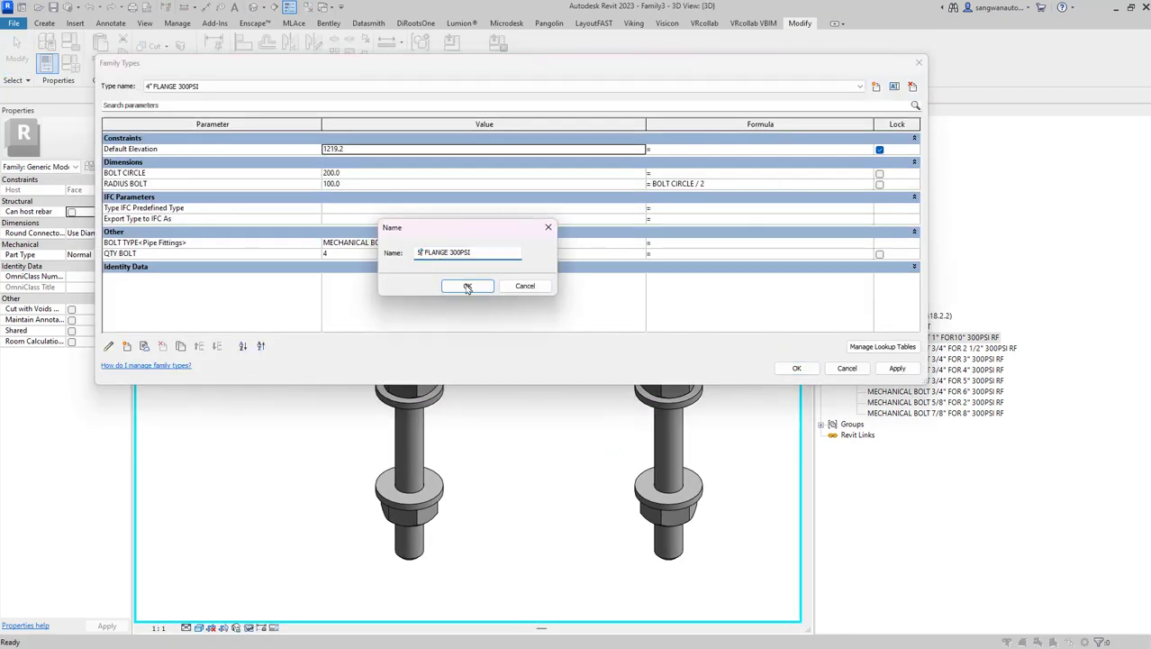
key("Return")
left_click(585, 242)
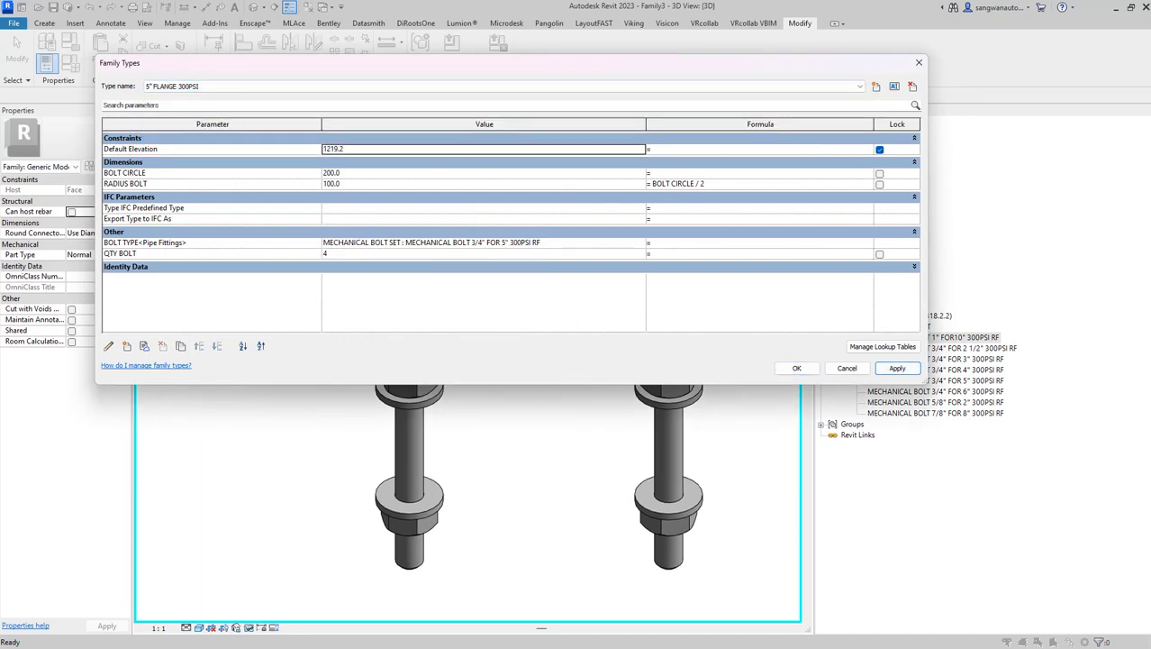
left_click(894, 370)
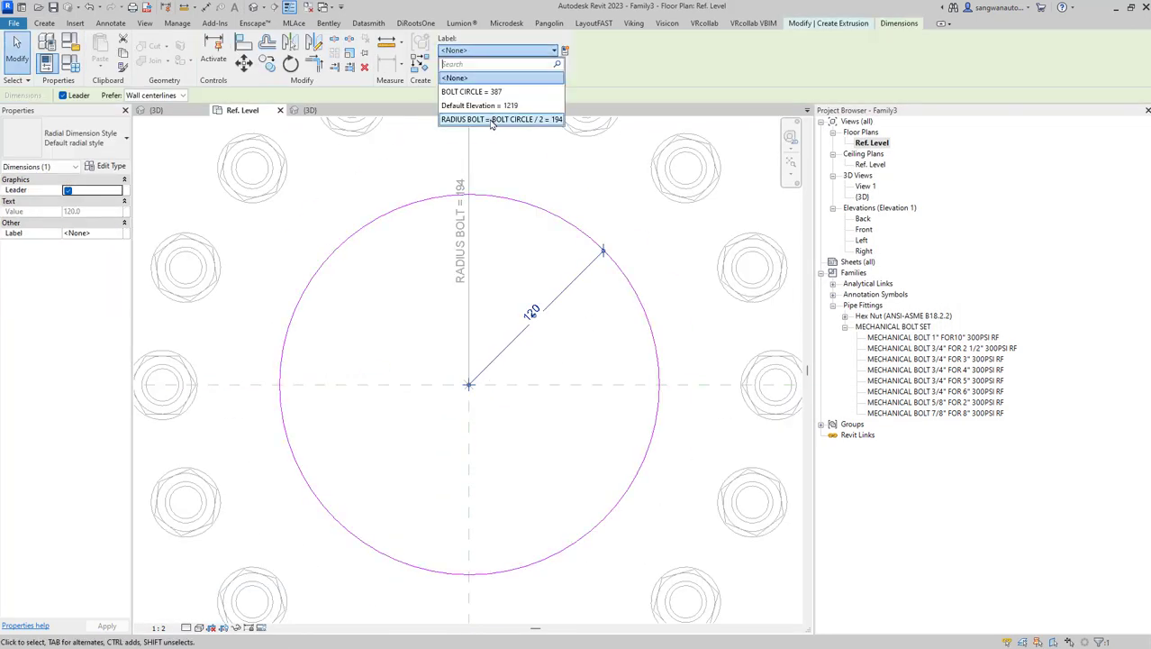
Step: Label the radial dimension RADIUS BOLT and link the pipe connector's diameter to a family parameter
left_click(491, 120)
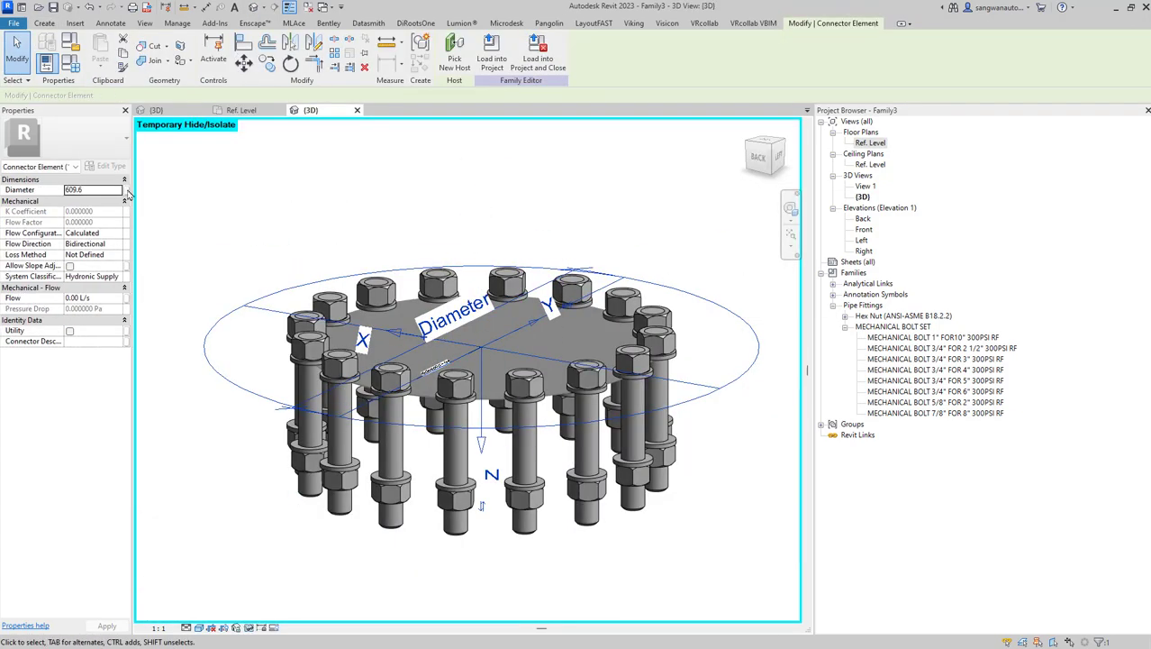
left_click(126, 190)
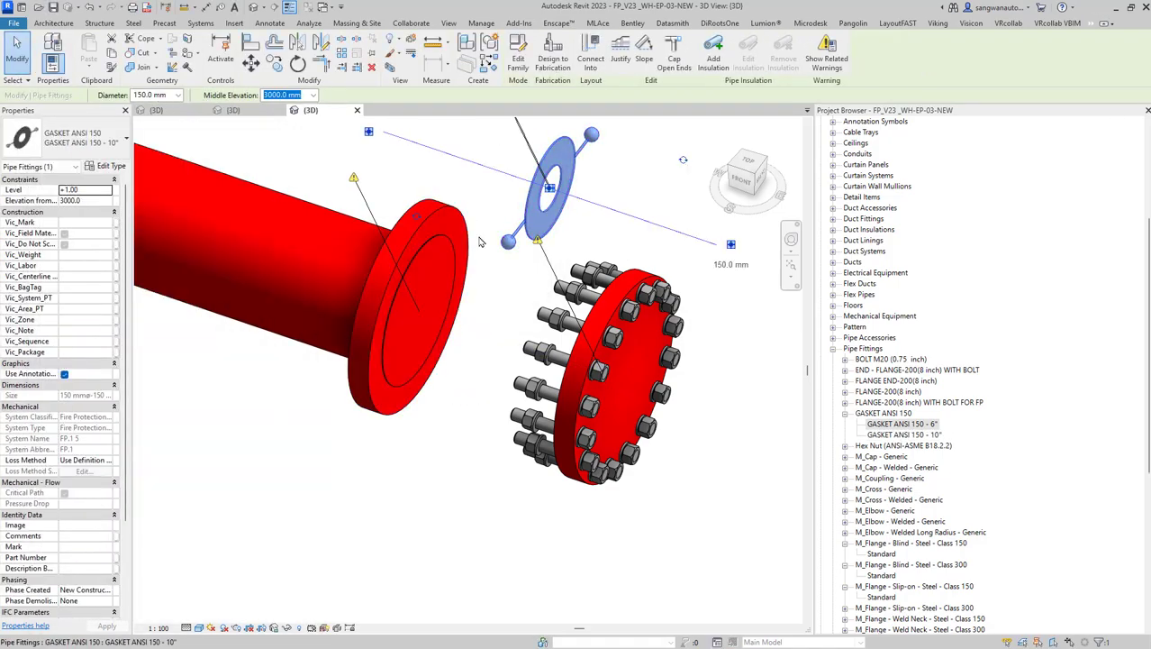
Step: Open the 10" gasket type's settings, then finish editing the valve body revolve
left_click(106, 165)
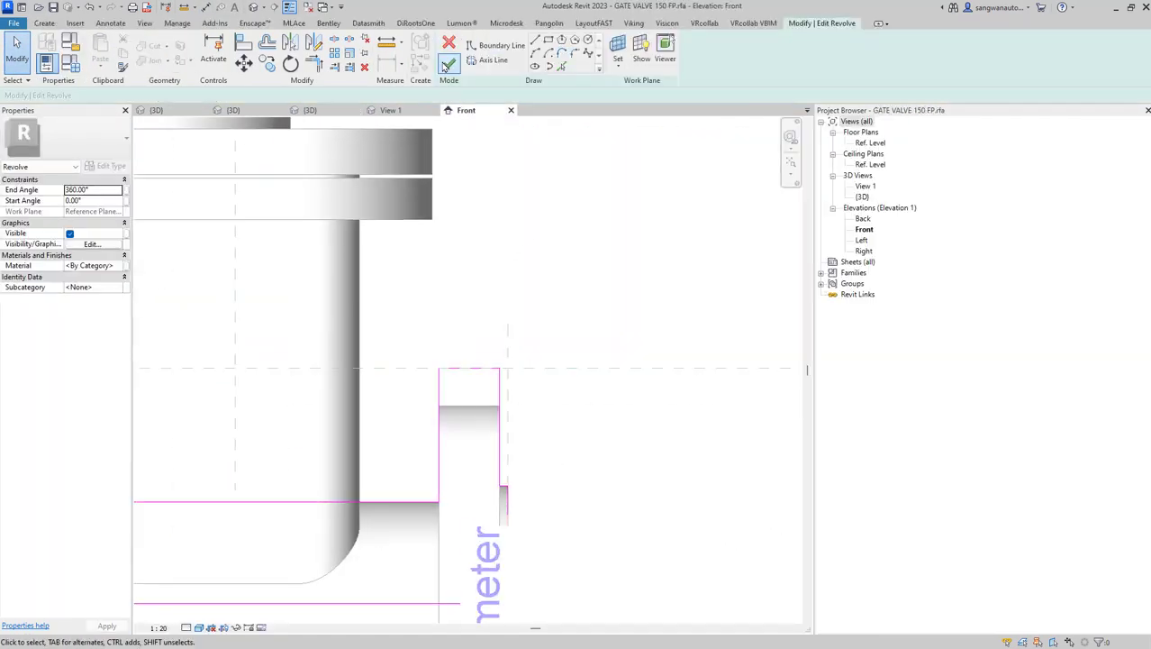
left_click(448, 65)
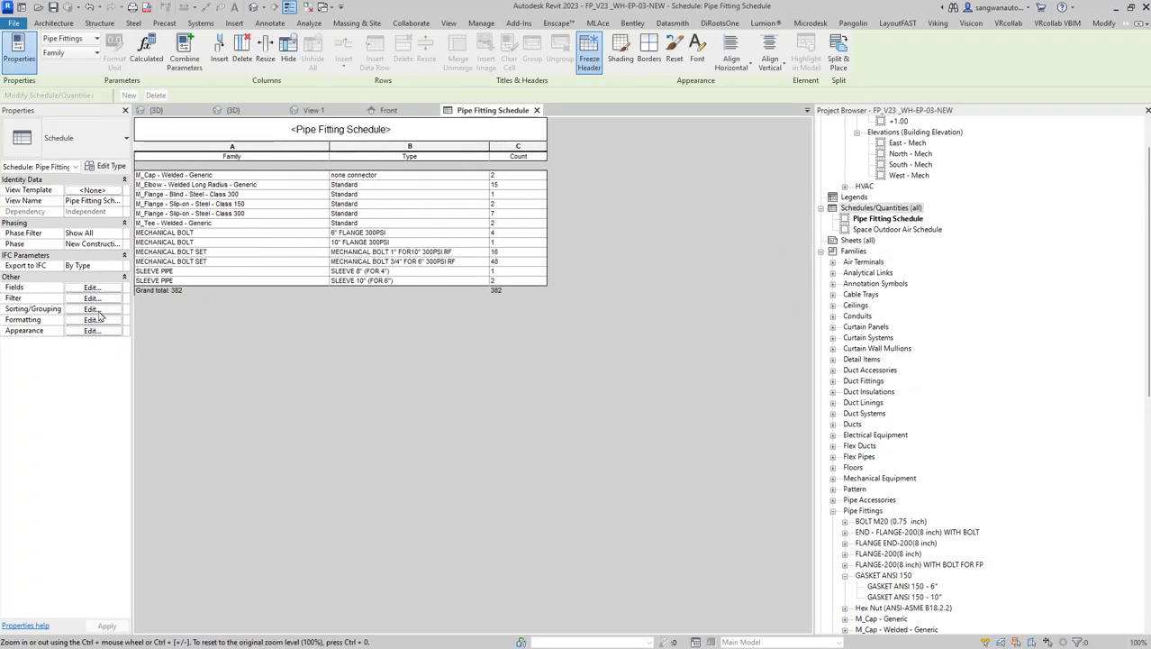
Step: Show the scheduled bolt sets in the 3D view, then return to the Pipe Fitting Schedule
left_click(456, 255)
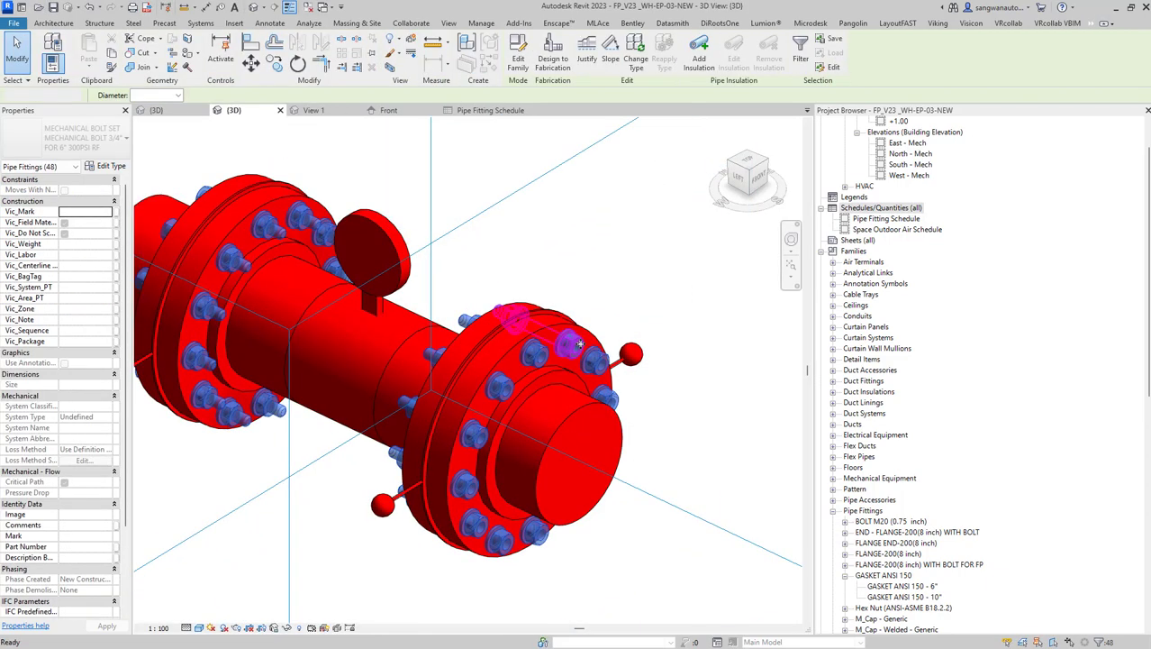
left_click(609, 111)
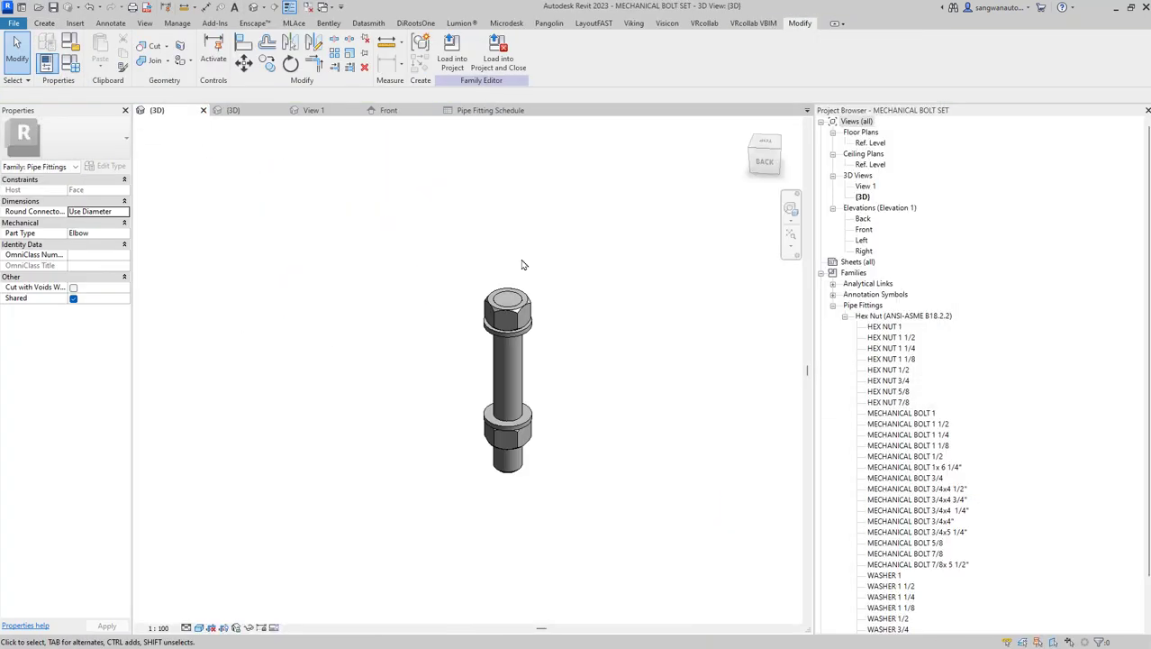
left_click(490, 110)
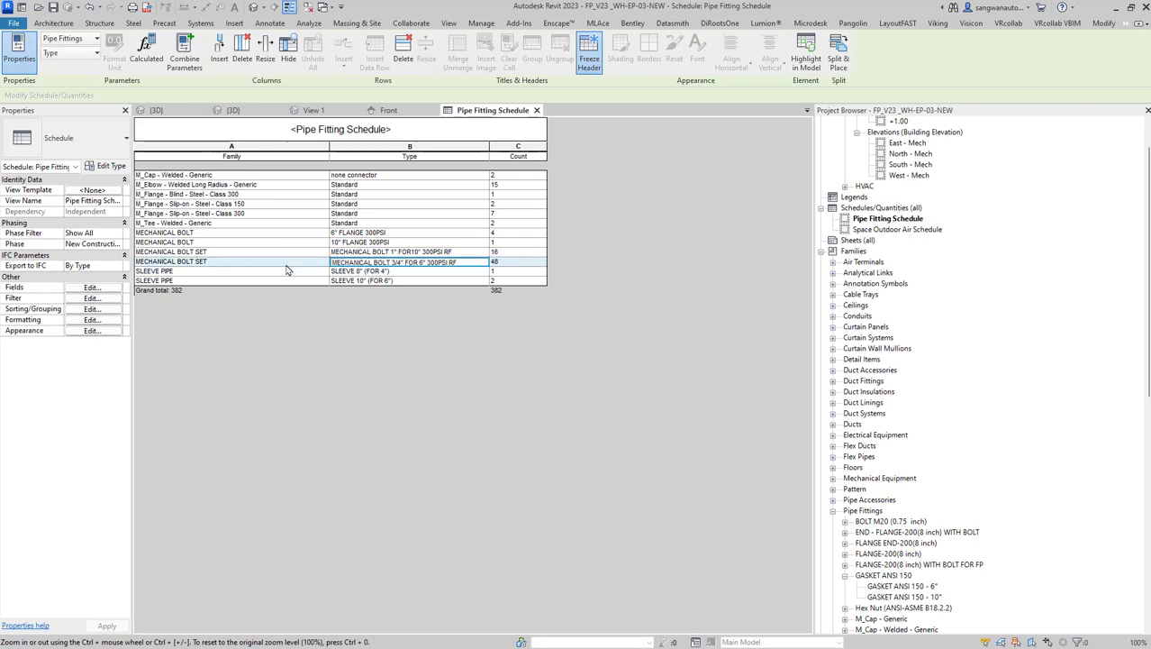
scroll(892, 360, "down", 10)
Step: Review the type settings of the 1" FOR10" and 3/4" FOR 6" bolt-set types without changes
left_click(933, 402)
double_click(933, 402)
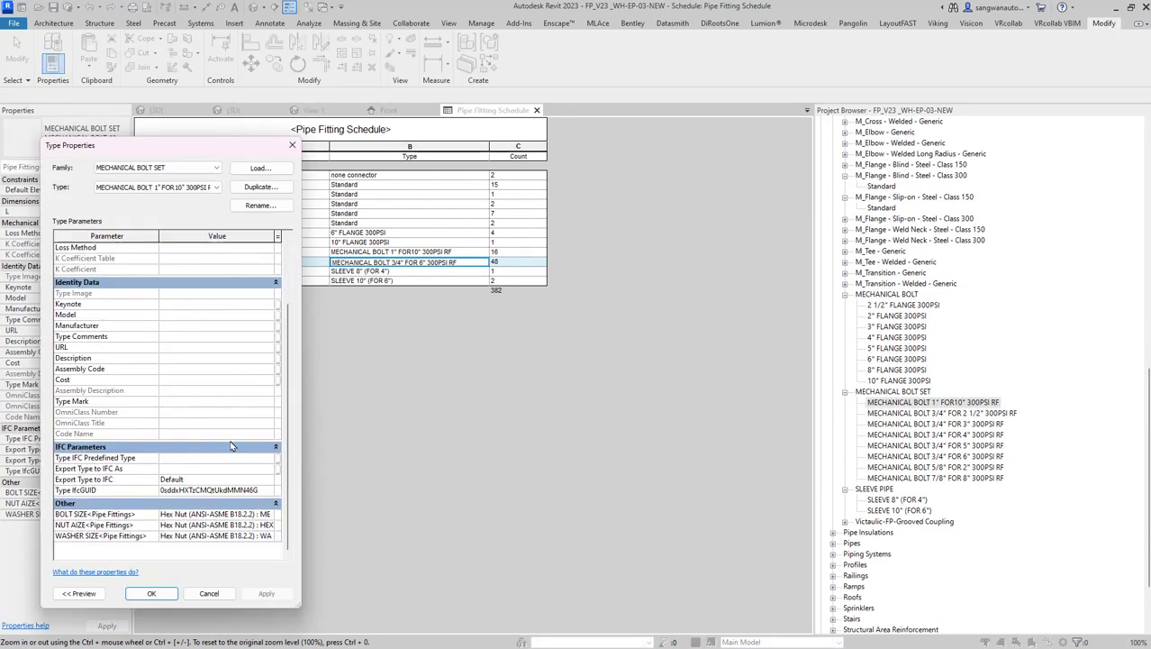
key("Escape")
double_click(933, 456)
scroll(308, 397, "down", 3)
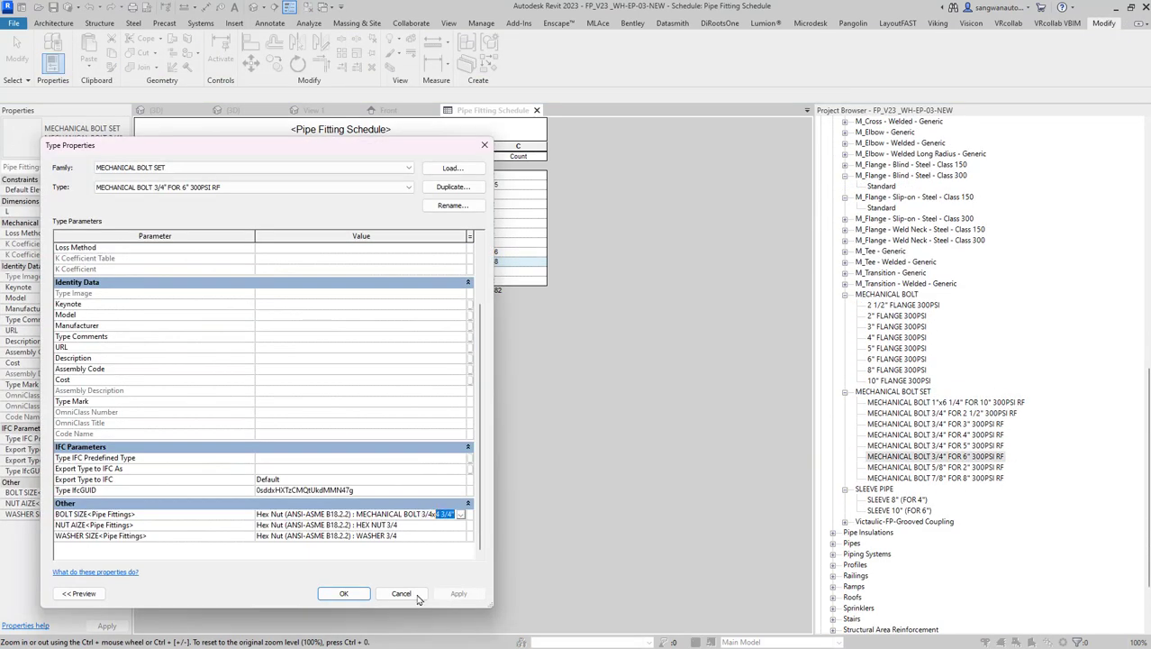
left_click(401, 633)
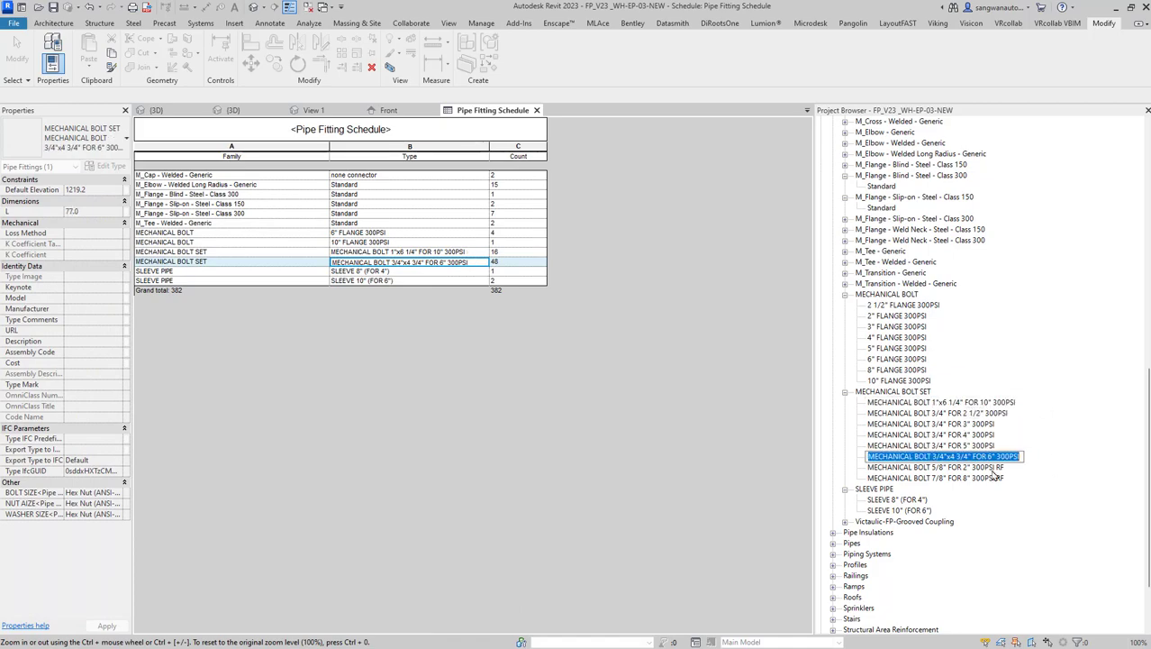
Step: Filter the schedule to Family equals MECHANICAL BOLT SET
left_click(545, 260)
scroll(545, 260, "up", 3, "ctrl")
left_click(91, 297)
Step: Confirm the MECHANICAL BOLT SET filter, tile the views with WT, and turn off the 3D Section Box
left_click(521, 509)
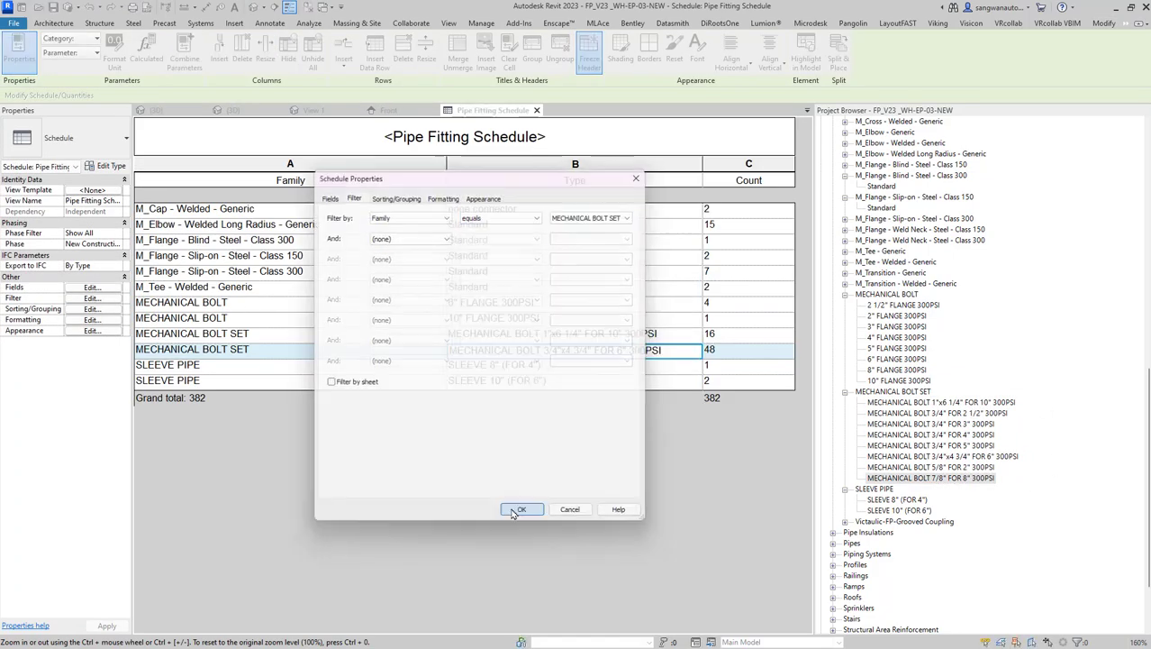
key("w")
key("t")
key("b")
key("x")
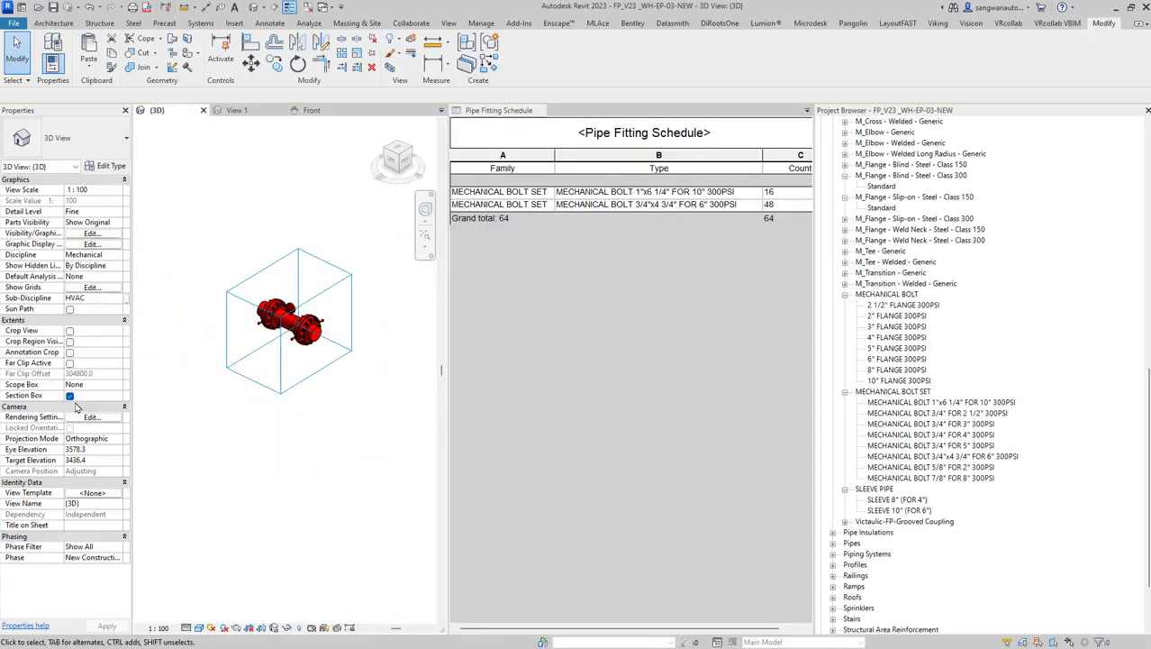
left_click(69, 395)
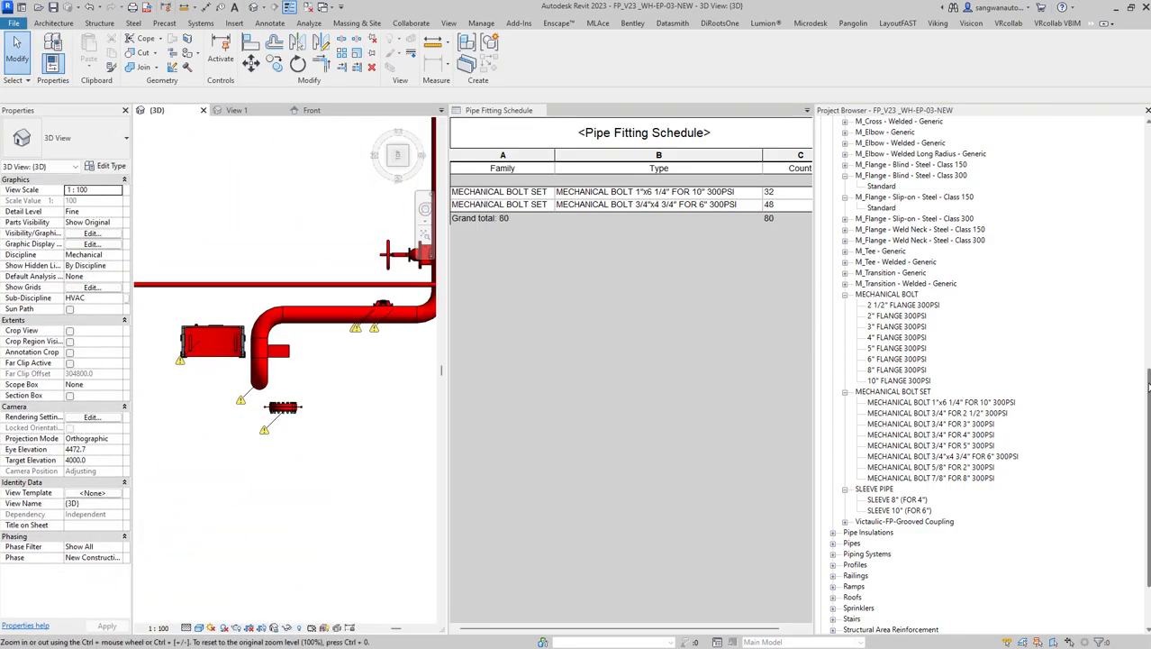